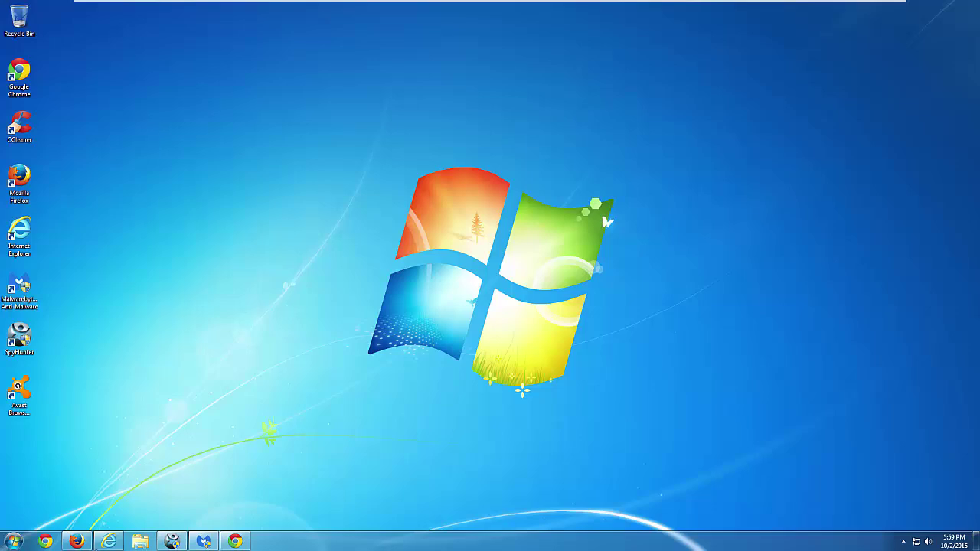
Bring up Internet Explorer and Chrome on the hijacked piesearch.com page, then minimize both windows.
left_click(106, 543)
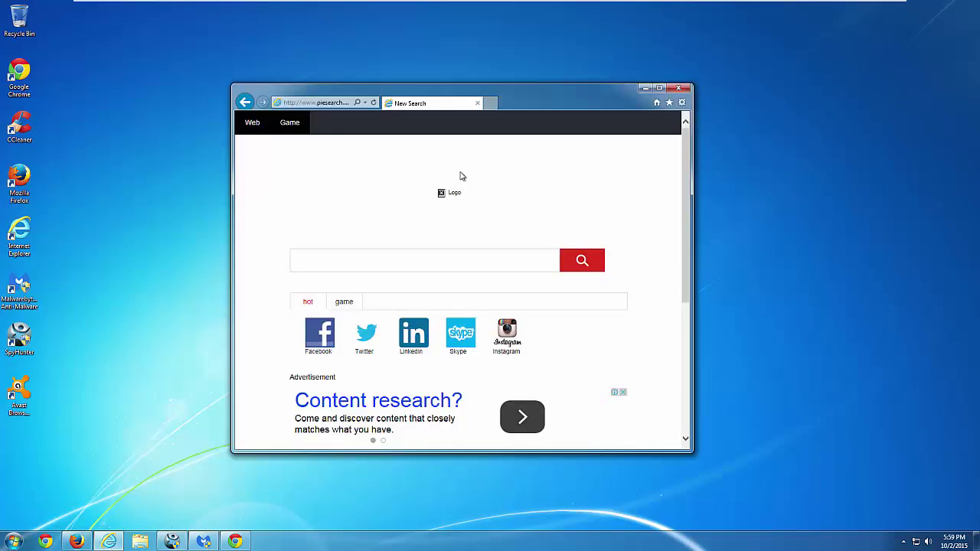
mouse_move(526, 104)
left_mouse_down()
mouse_move(540, 99)
mouse_move(529, 95)
left_mouse_up()
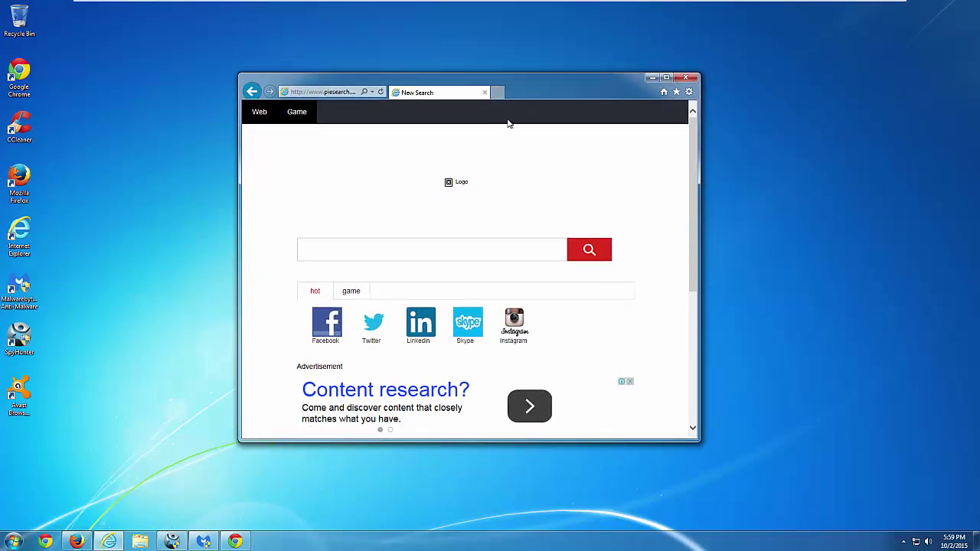
left_click(243, 538)
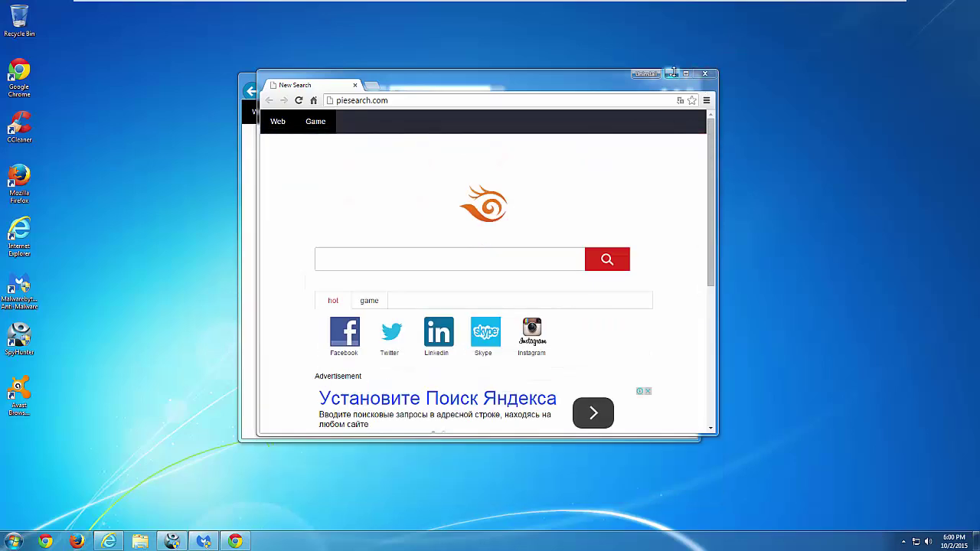
left_click(672, 72)
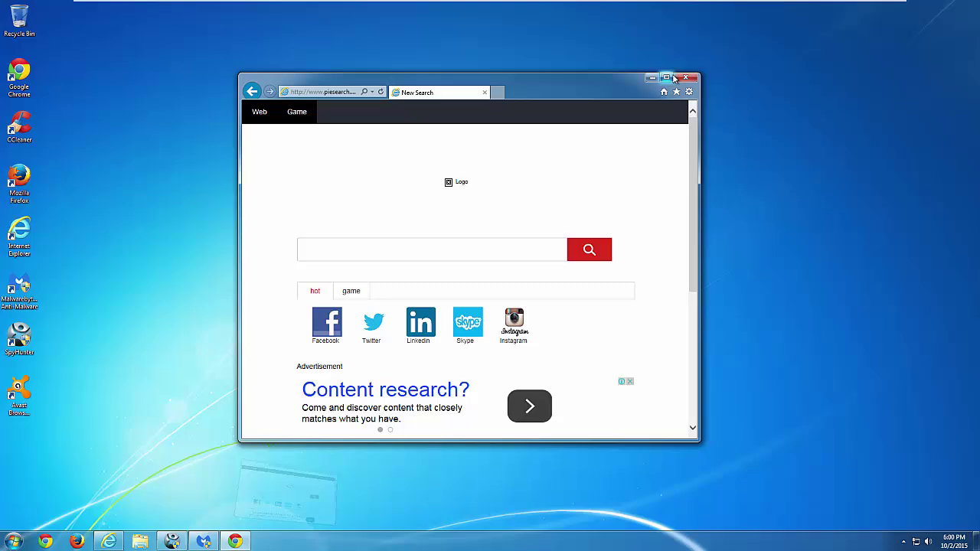
left_click(652, 78)
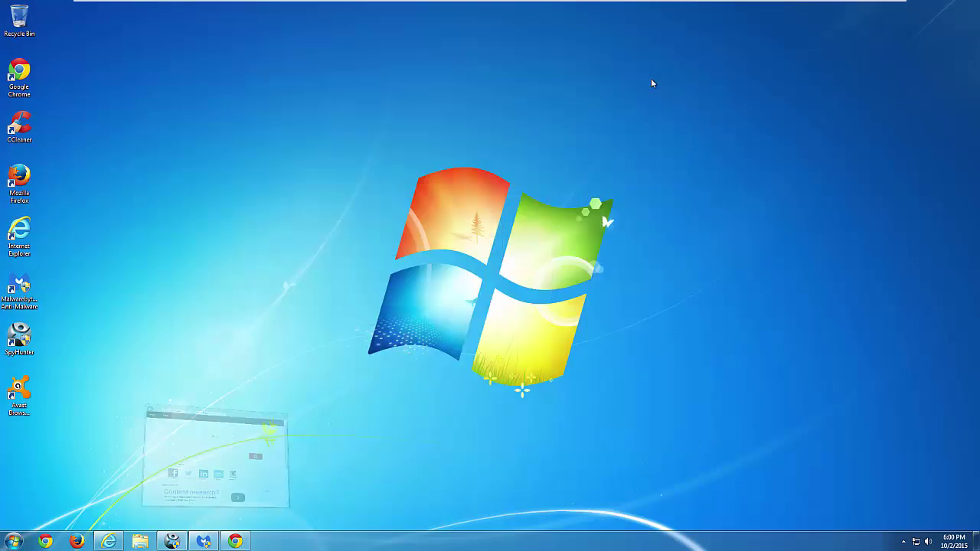
Open Programs and Features and sort it by Installed On, Publisher, then Name.
left_click(8, 541)
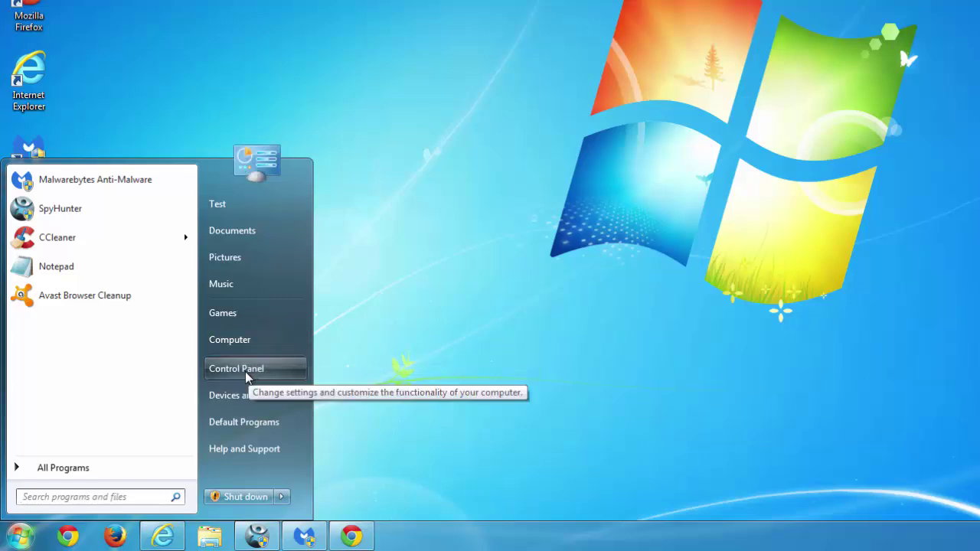
left_click(240, 371)
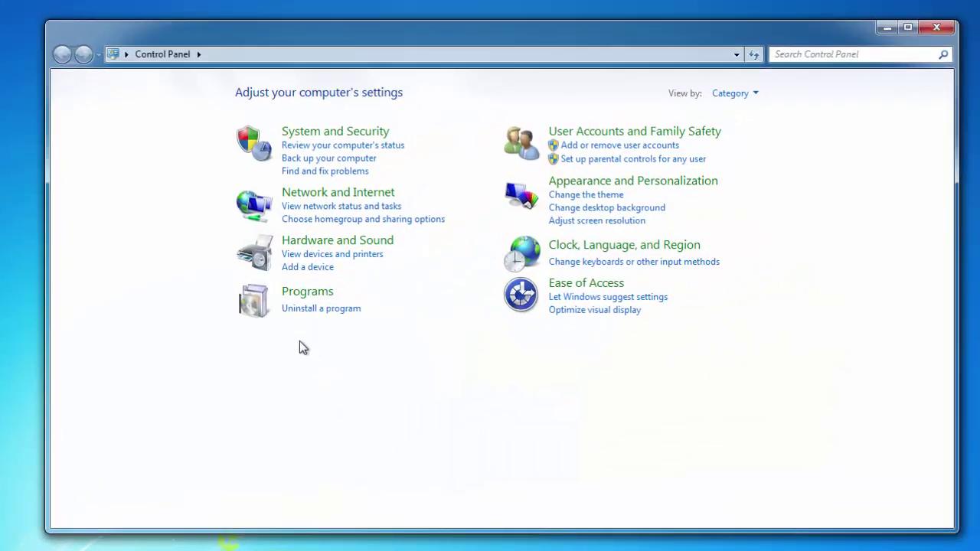
left_click(306, 309)
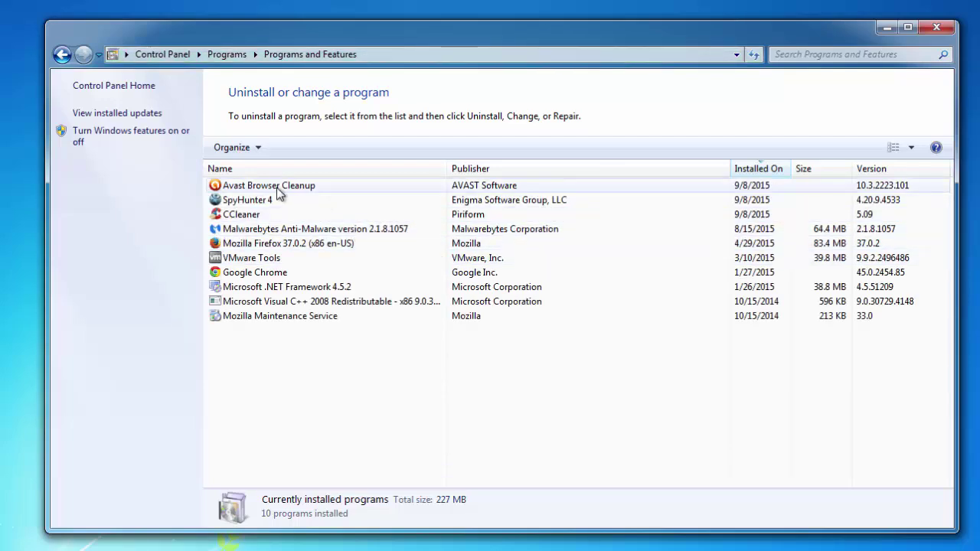
left_click(754, 169)
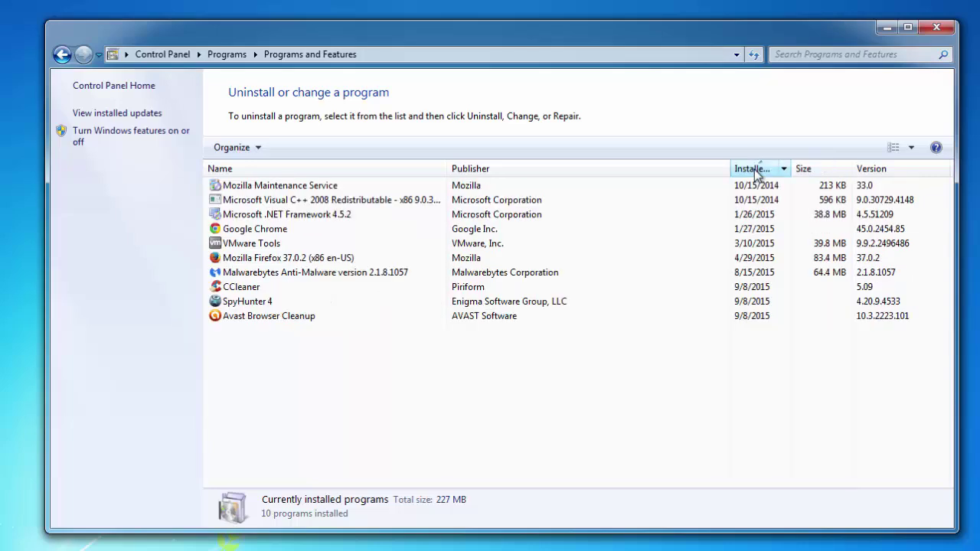
left_click(494, 168)
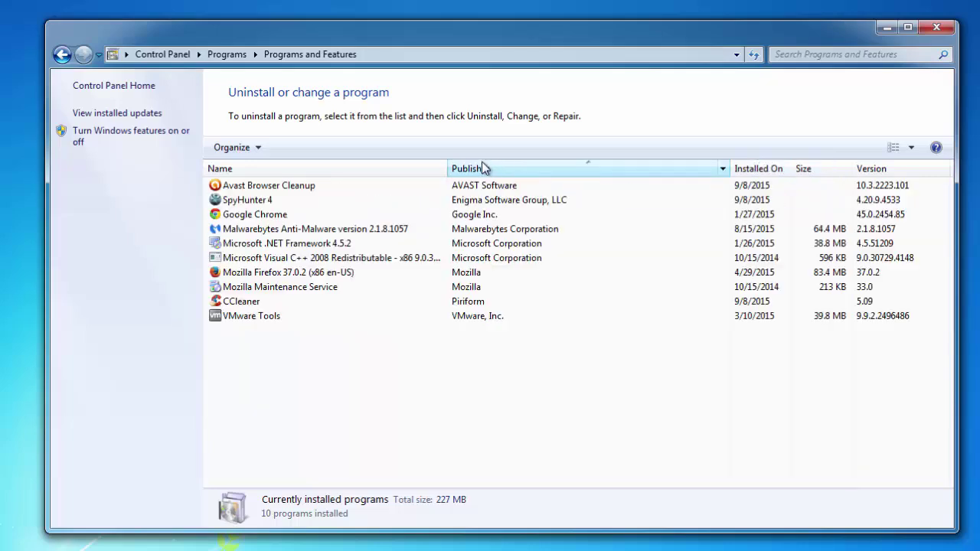
left_click(318, 172)
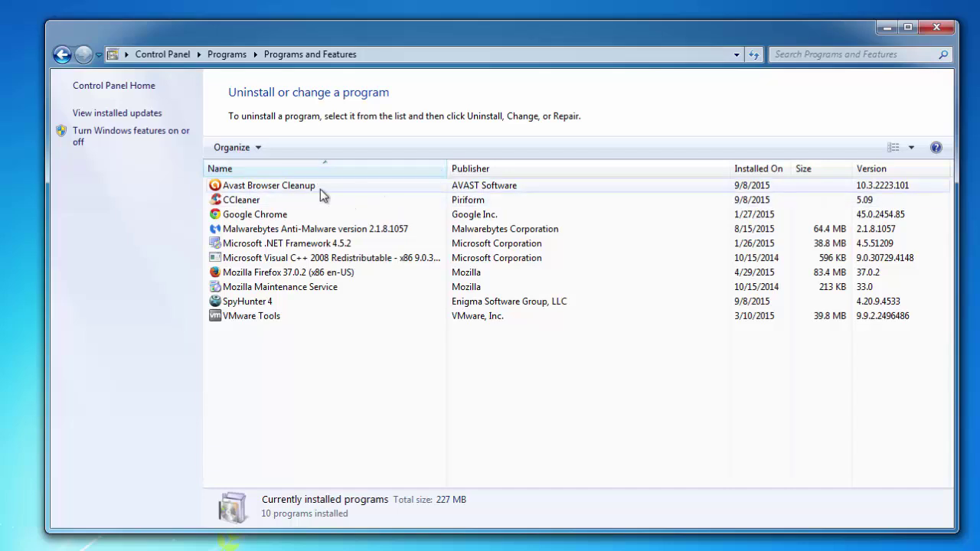
Review the CCleaner, Google Chrome, Visual C++ 2008, SpyHunter 4, VMware Tools and Firefox entries.
left_click(259, 200)
left_click(260, 214)
left_click(259, 260)
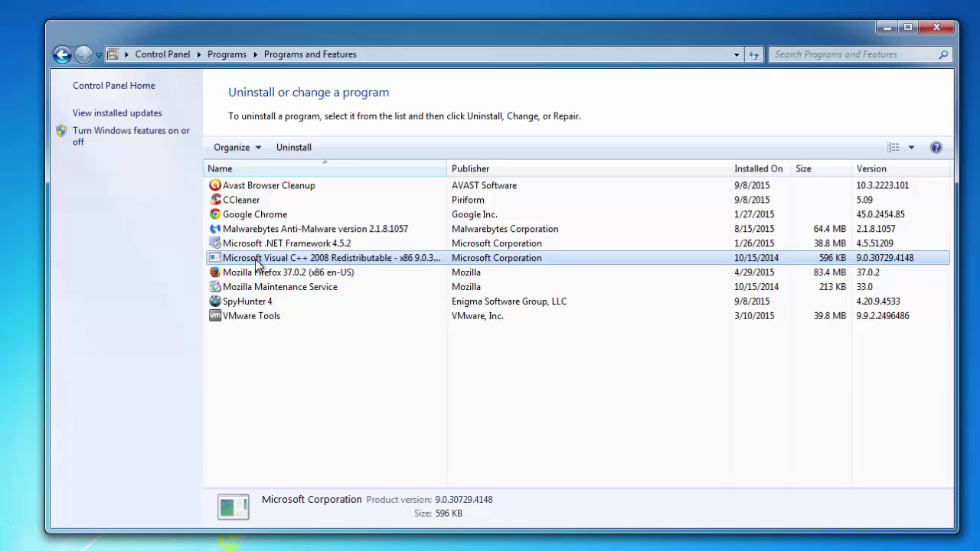
left_click(267, 303)
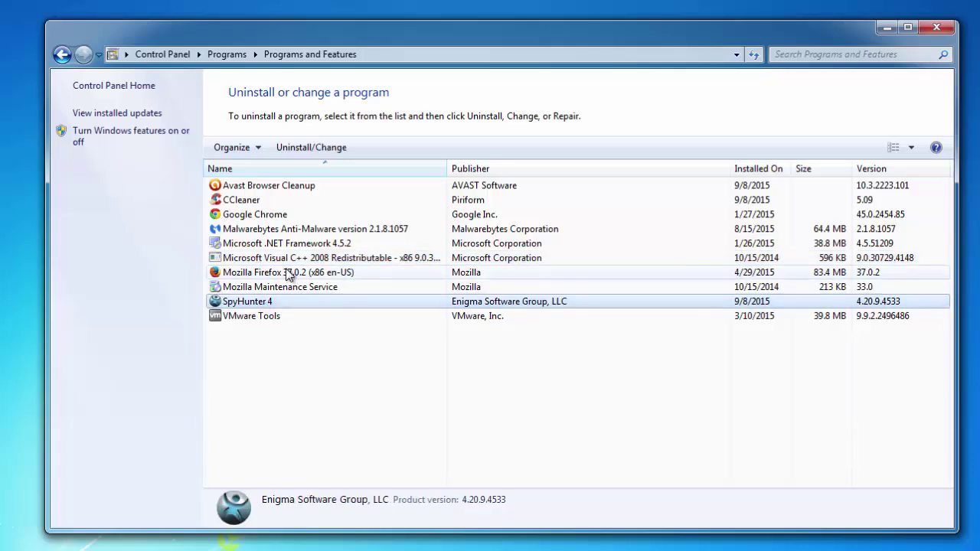
left_click(259, 327)
left_click(256, 317)
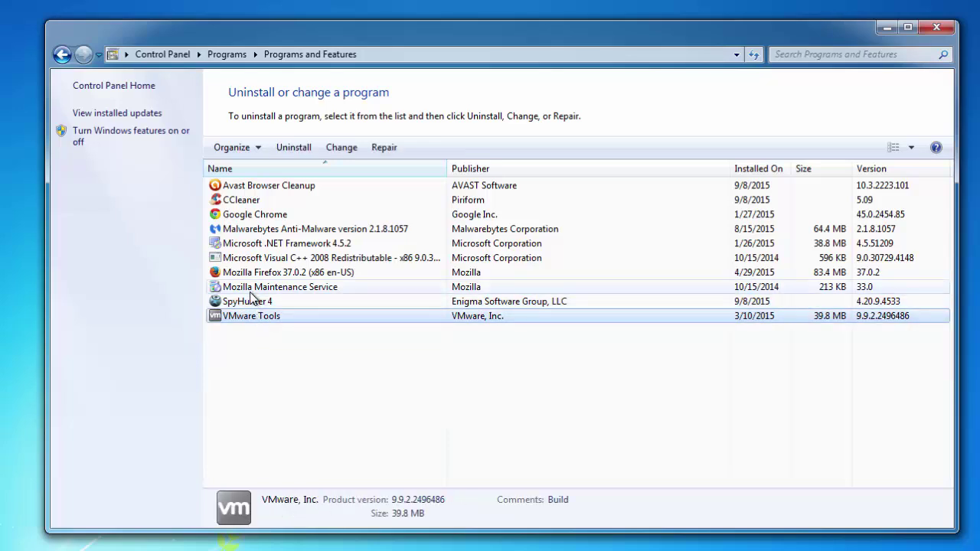
left_click(260, 301)
left_click(256, 273)
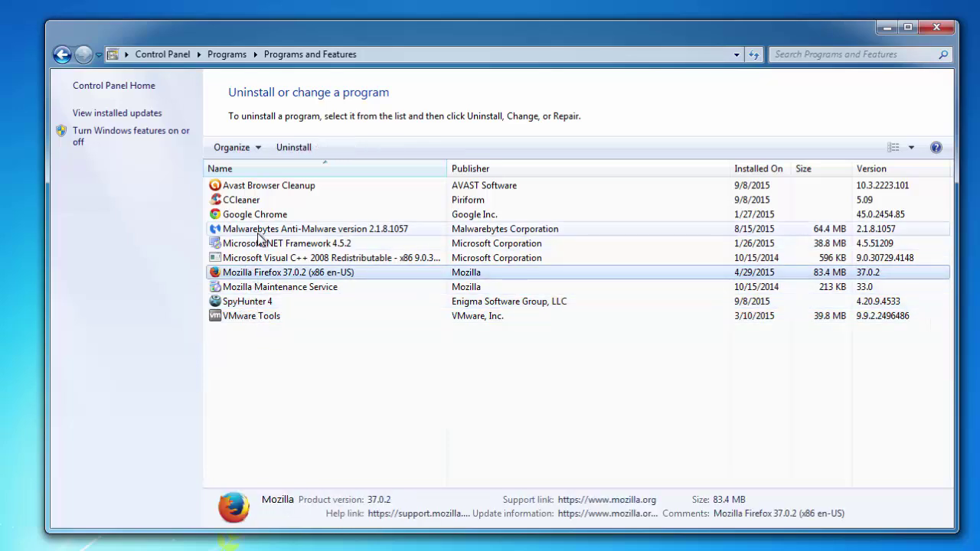
left_click_drag(669, 34, 712, 44)
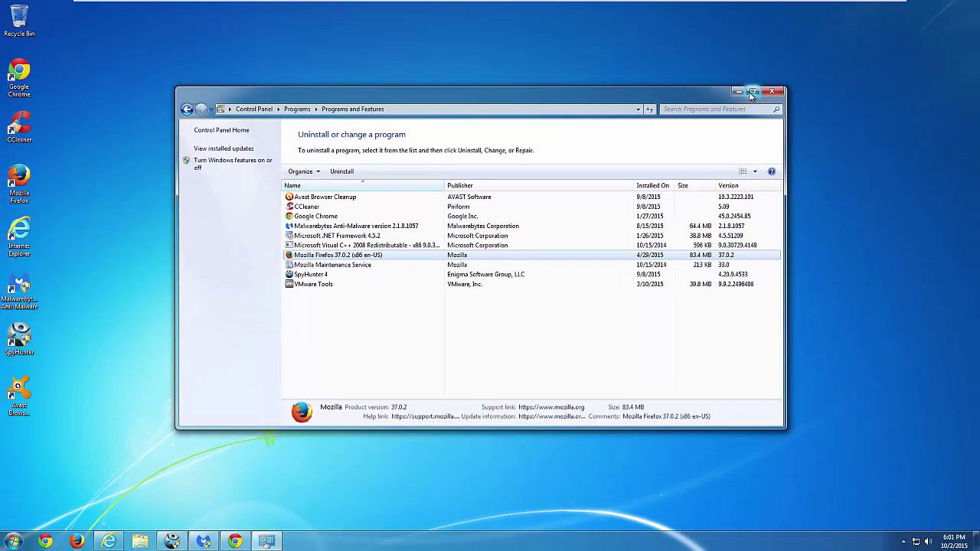
Restore SpyHunter's 17-threat results and expand Piesearch.com and Search.yourcurrentnewsnow.com to inspect their files.
left_click(172, 541)
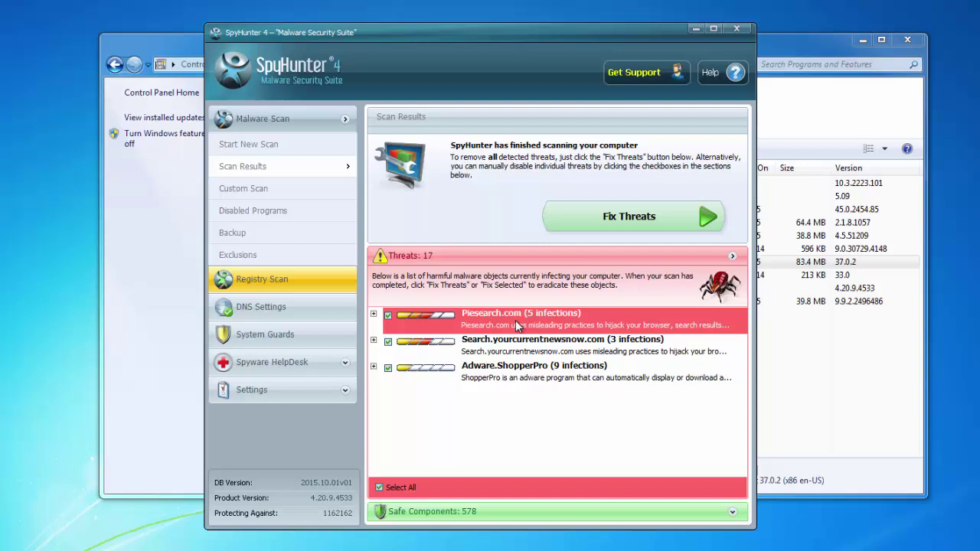
left_click_drag(372, 29, 362, 24)
left_click(383, 320)
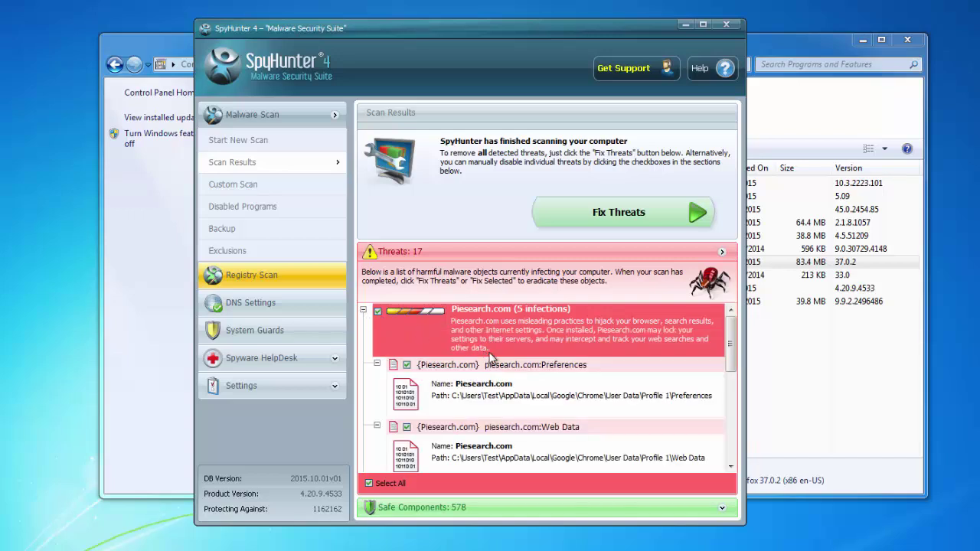
scroll(489, 356, "down", 3)
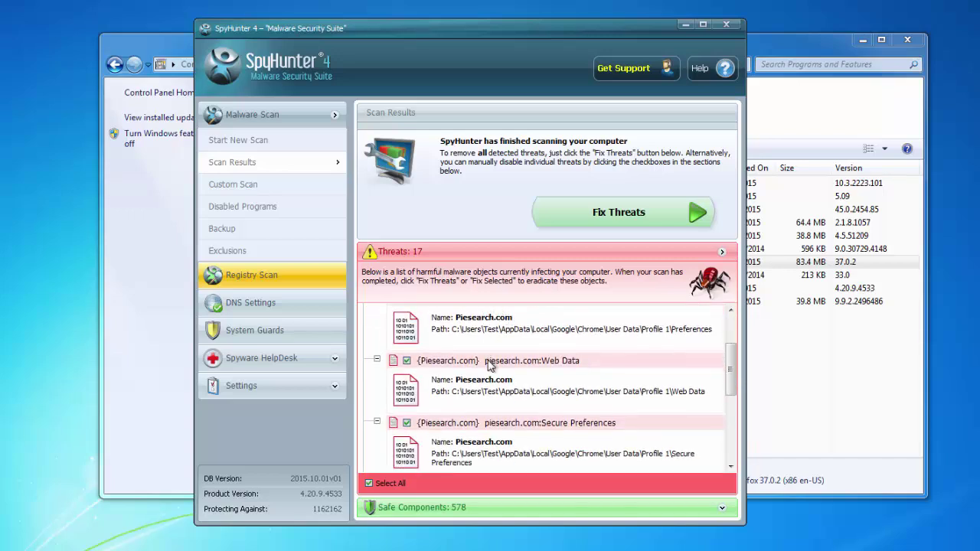
scroll(490, 361, "down", 2)
scroll(490, 361, "up", 5)
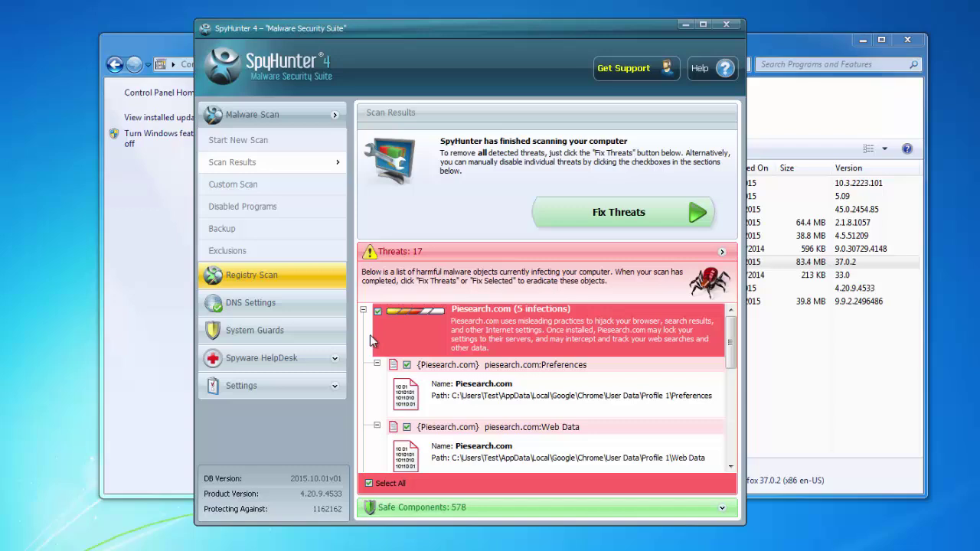
left_click(364, 311)
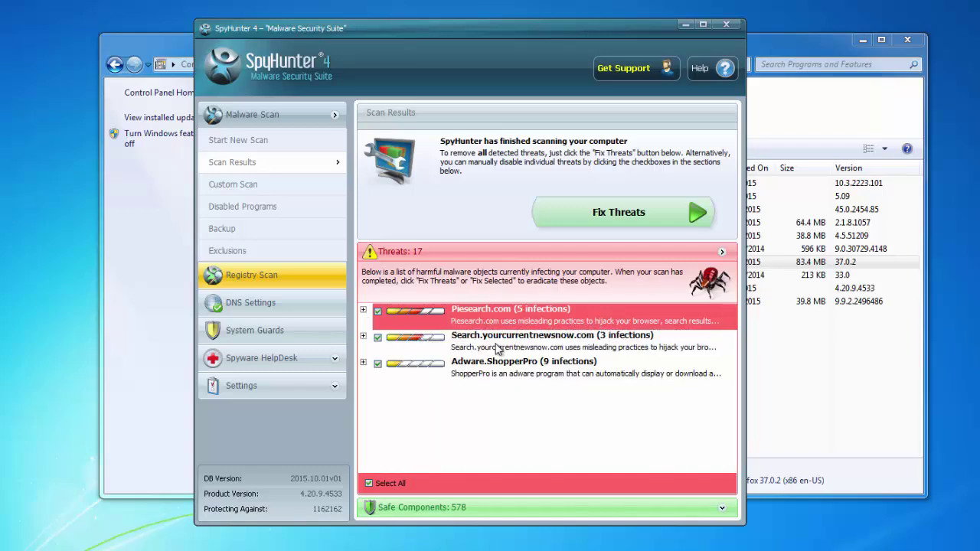
left_click(363, 338)
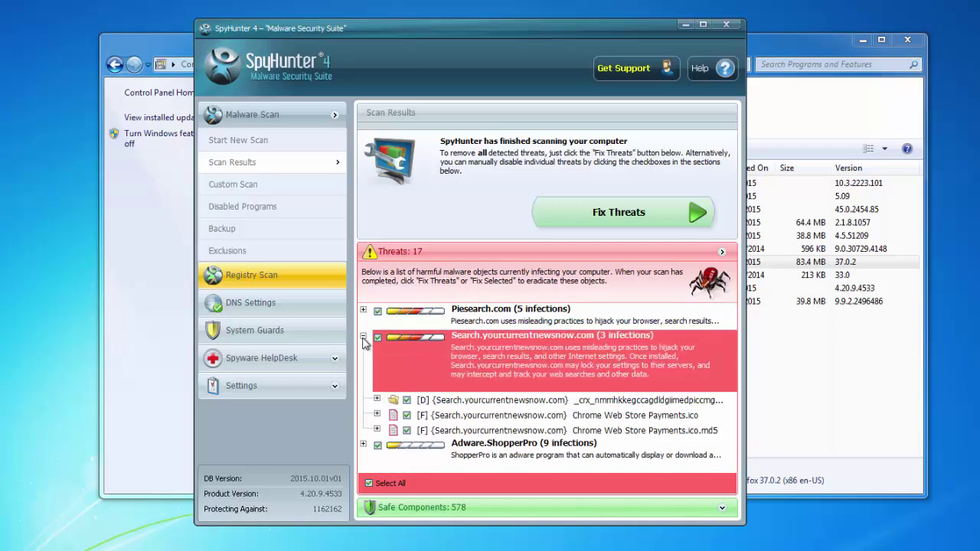
left_click(363, 338)
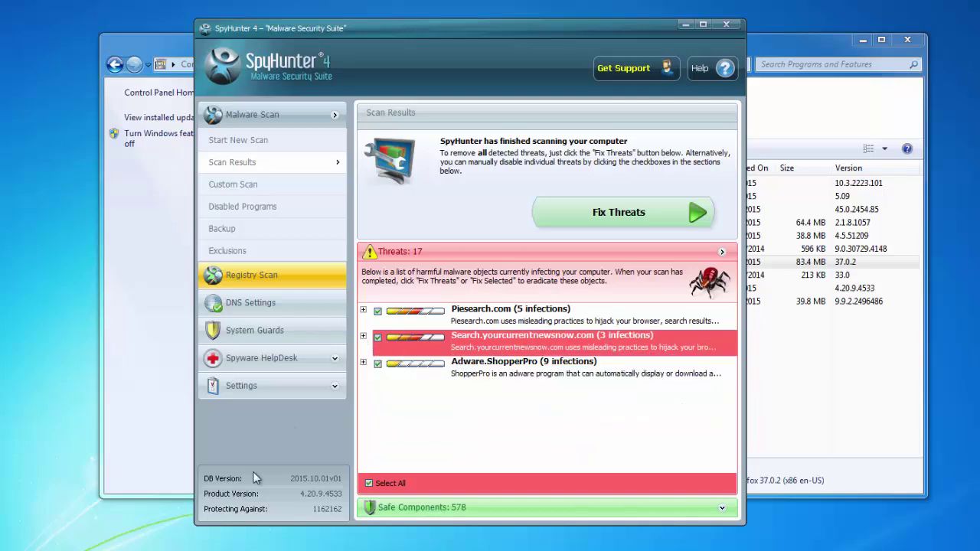
Finish and close Malwarebytes, and minimize SpyHunter and Programs and Features.
key("alt+Tab")
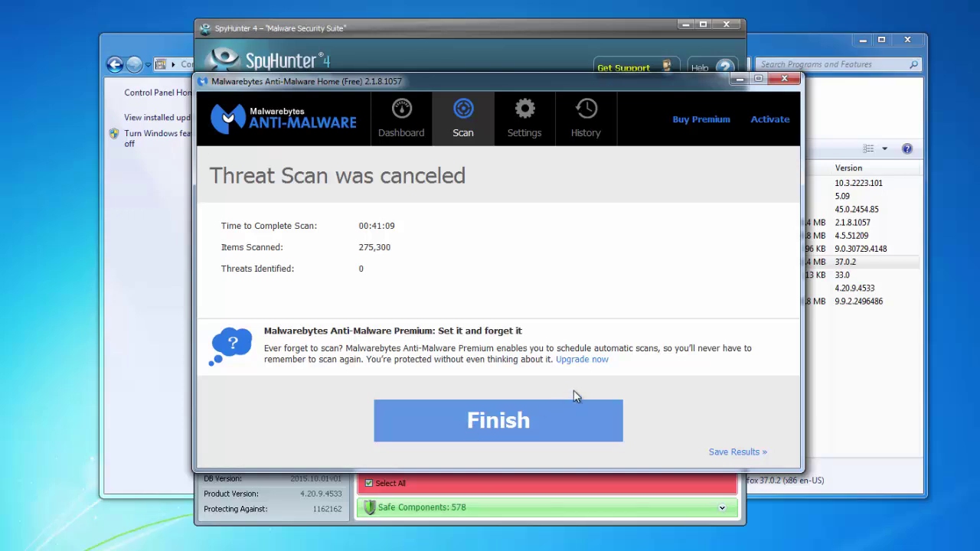
left_click(514, 420)
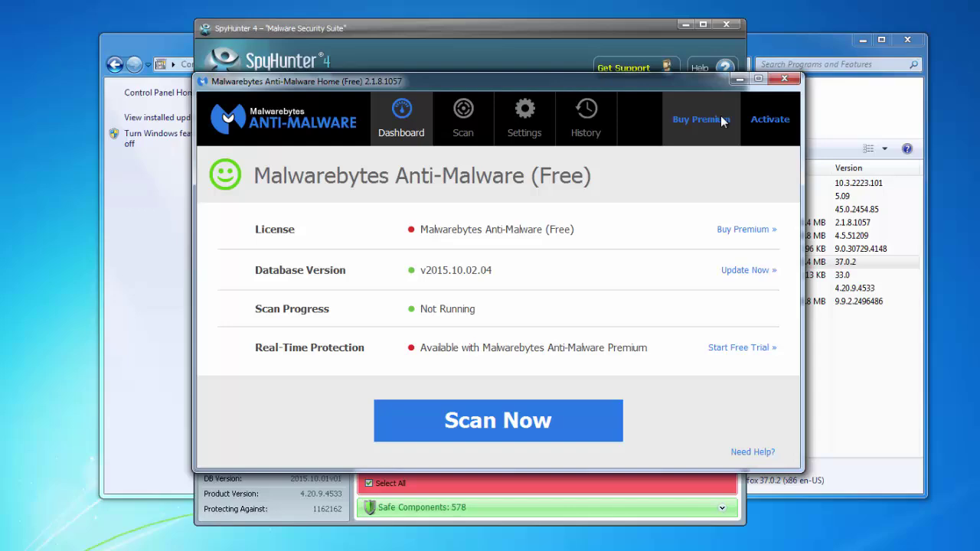
left_click(784, 78)
left_click(689, 28)
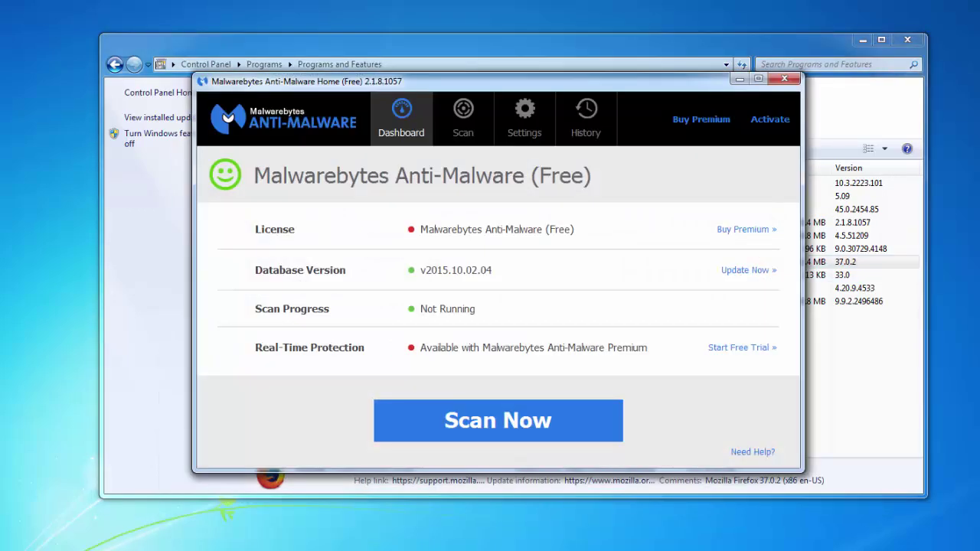
left_click(784, 78)
left_click(863, 39)
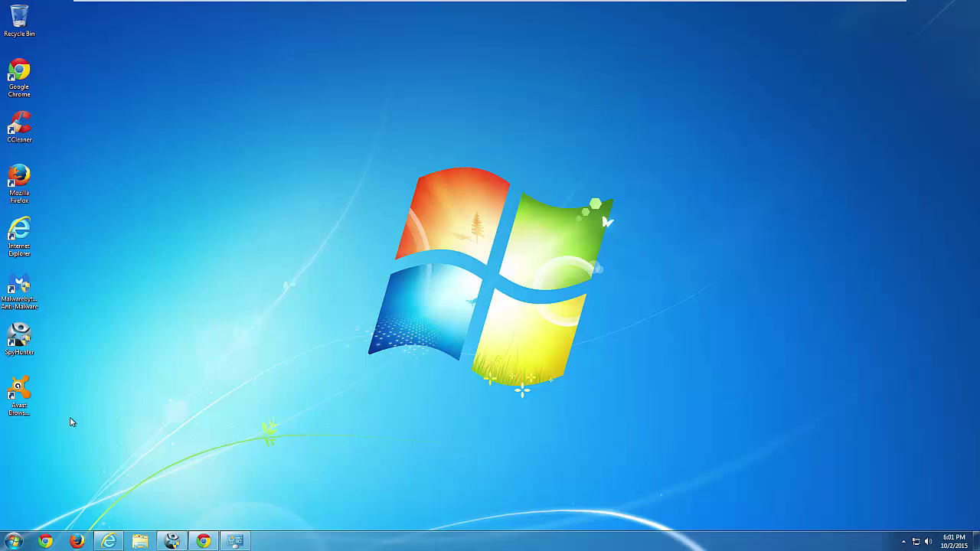
Launch Avast Browser Cleanup from its desktop icon and review the Internet Explorer, Firefox and Chrome pages.
left_click(16, 387)
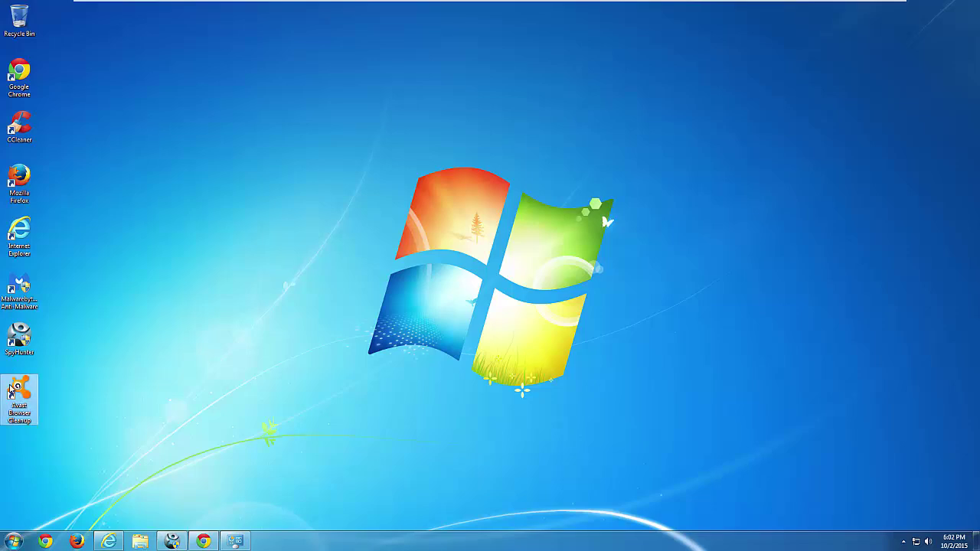
double_click(9, 391)
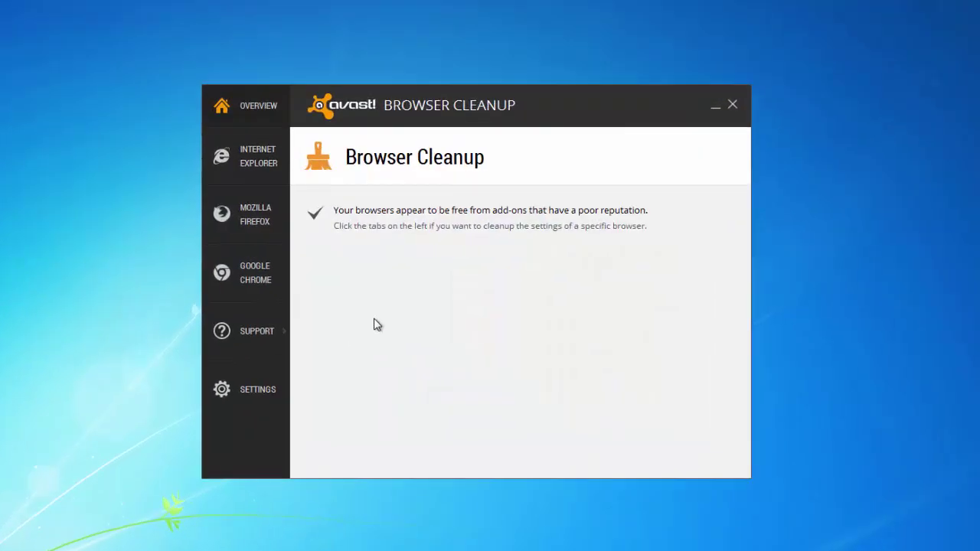
left_click(258, 147)
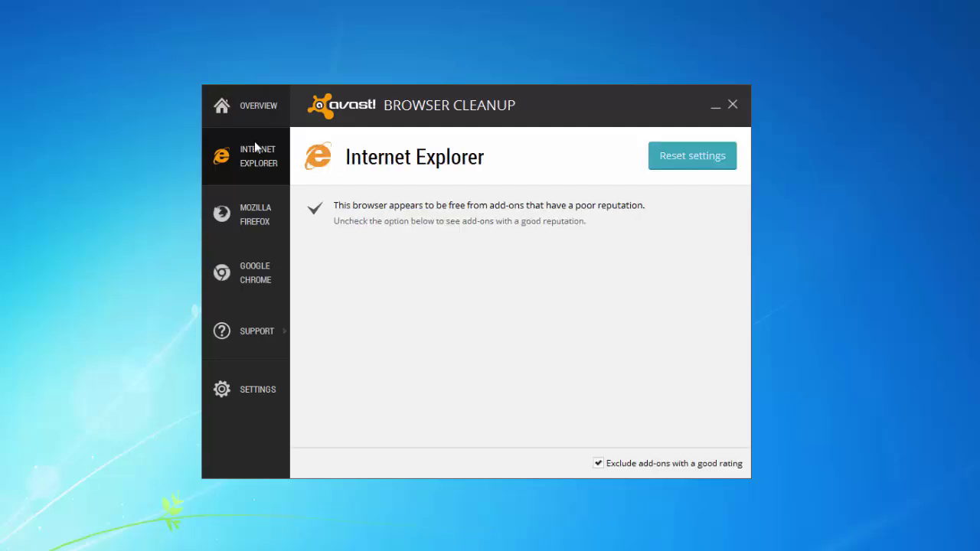
left_click(258, 219)
left_click(250, 283)
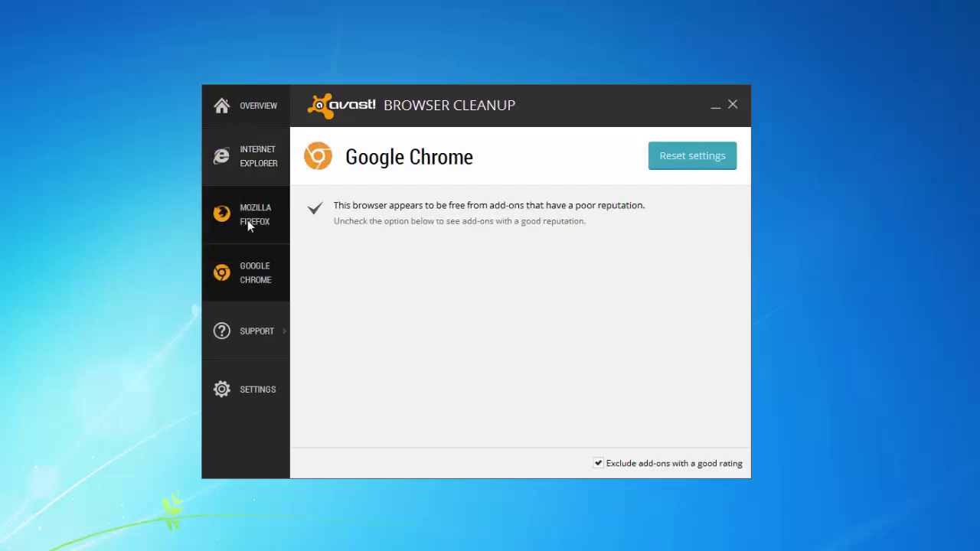
left_click(248, 219)
left_click(245, 161)
left_click(247, 216)
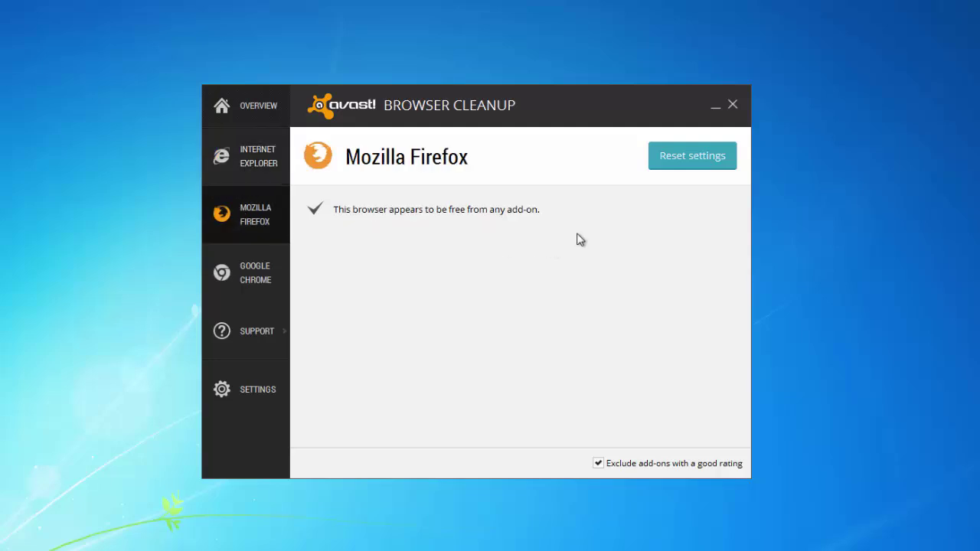
left_click(254, 277)
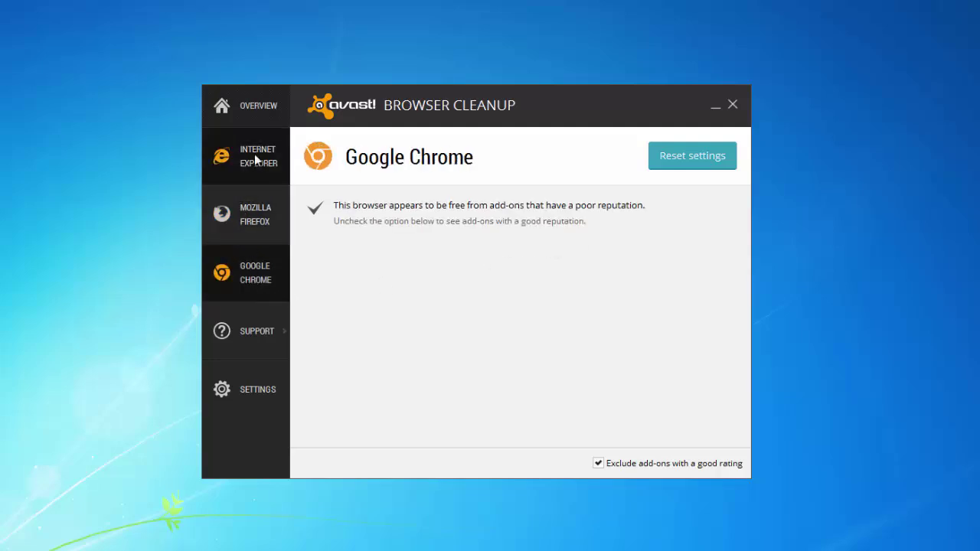
left_click(256, 158)
left_click(252, 211)
left_click(245, 277)
left_click(235, 162)
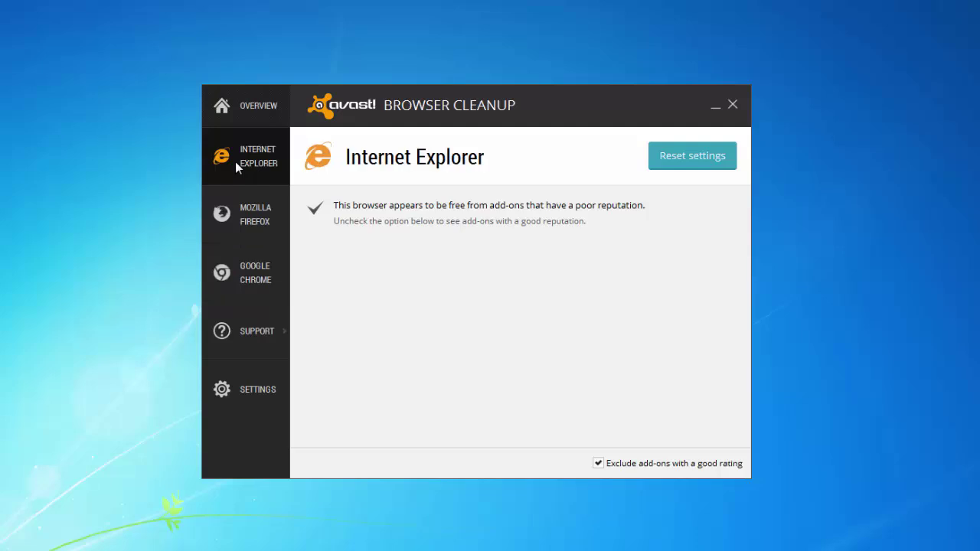
Reset Internet Explorer's settings with Google as search provider and approve the UAC prompt.
left_click(676, 157)
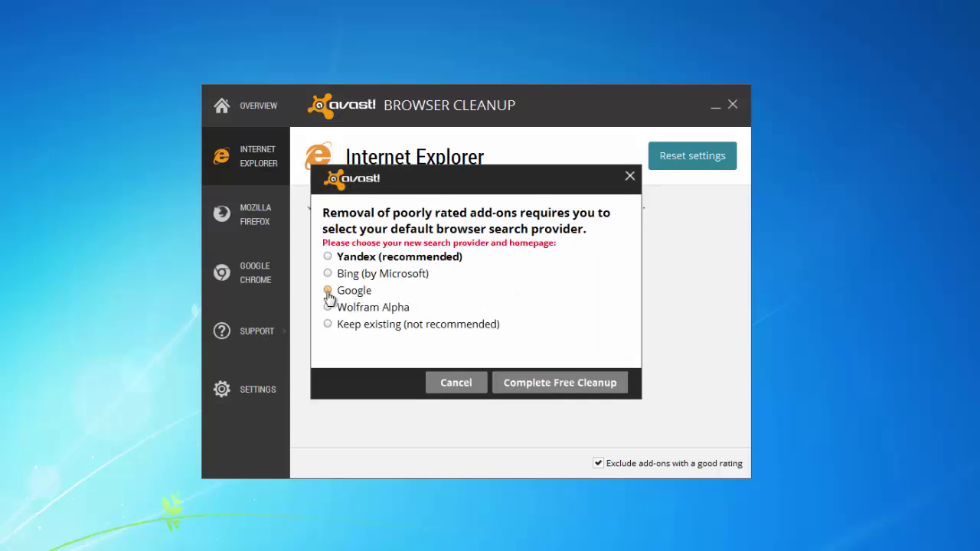
left_click(327, 291)
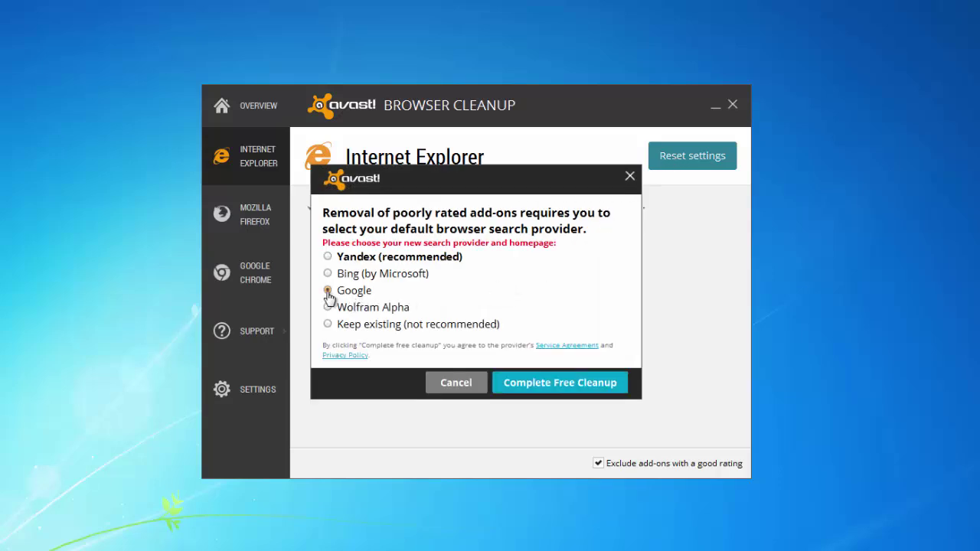
left_click(572, 383)
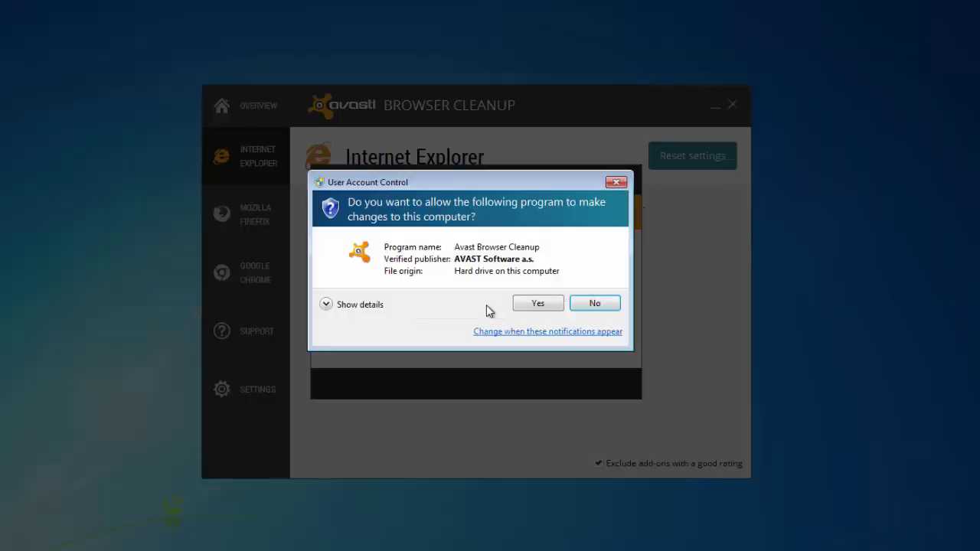
left_click(536, 304)
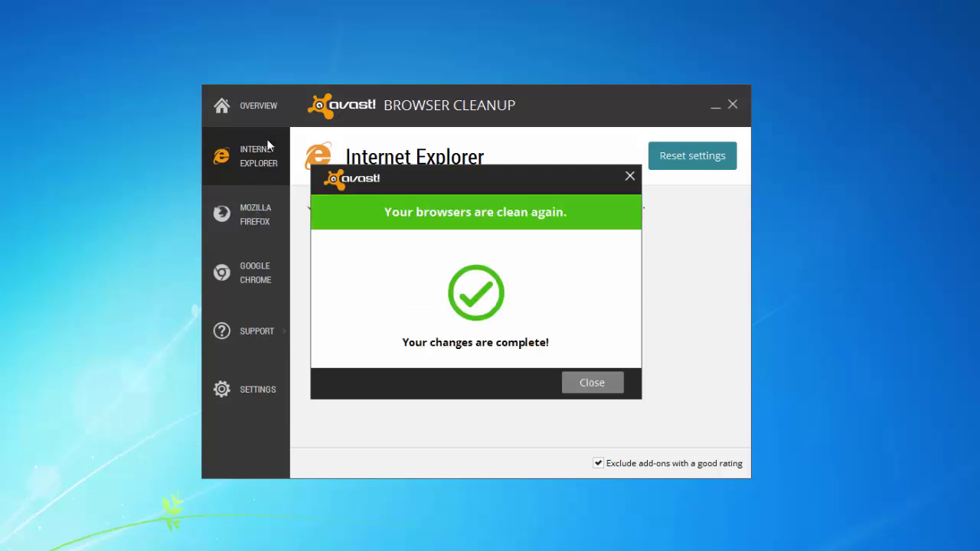
Reset Firefox's settings with Google as the search provider.
left_click(595, 389)
left_click(263, 222)
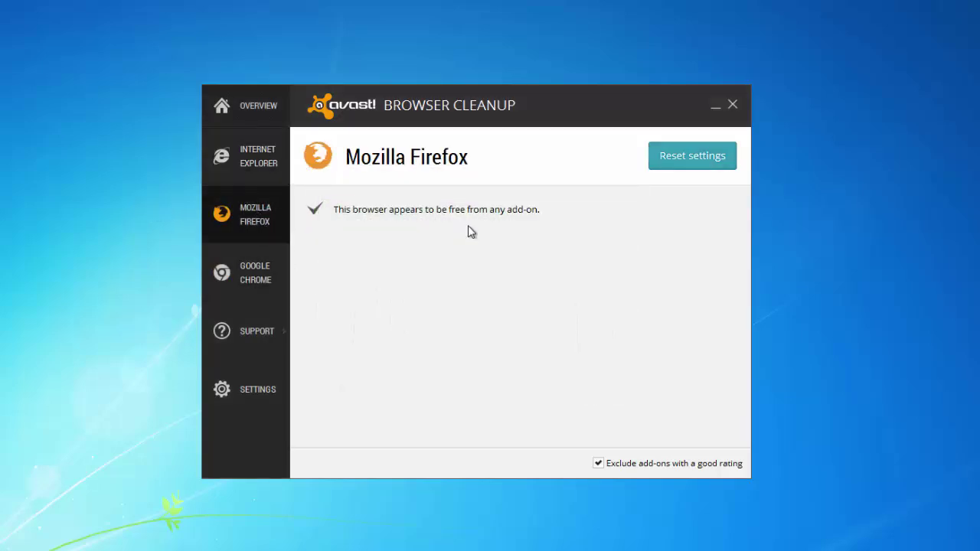
left_click(682, 158)
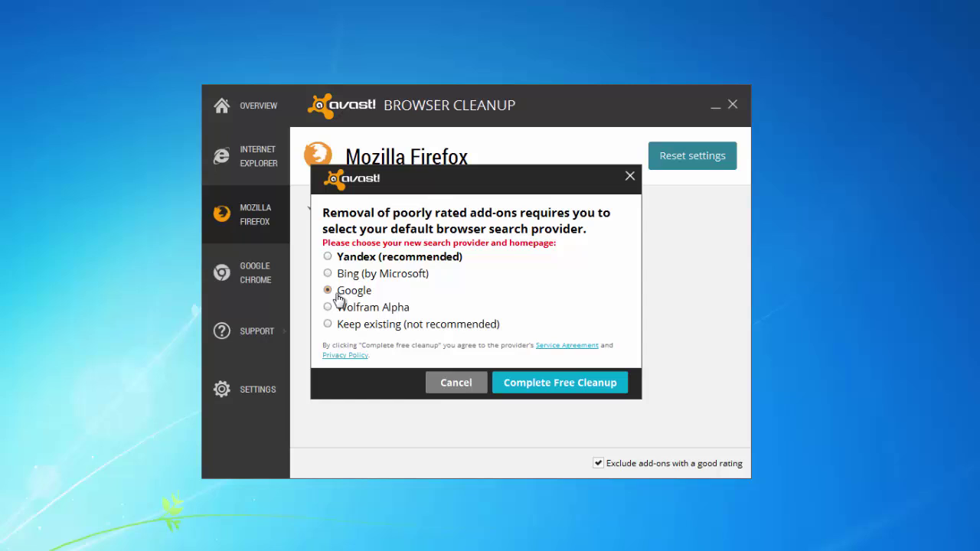
left_click(606, 385)
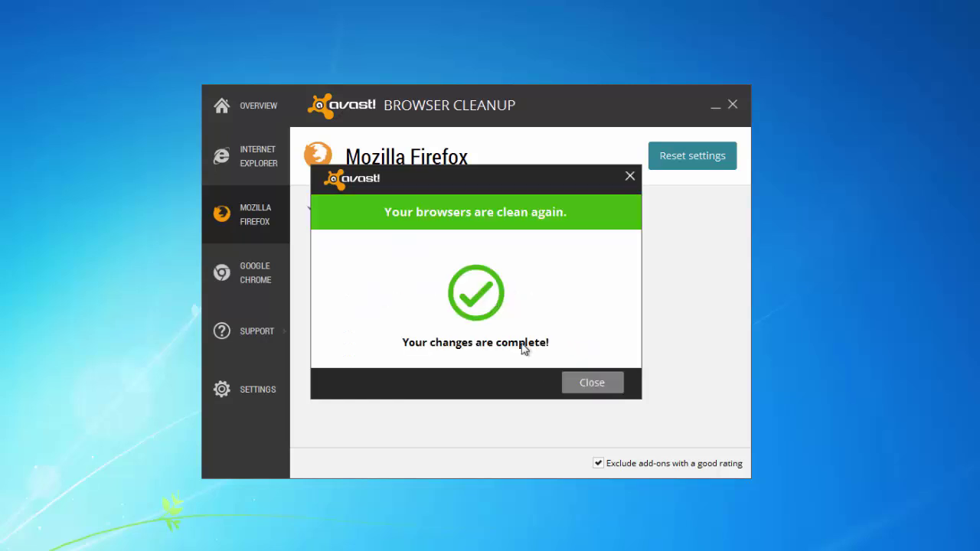
left_click(565, 383)
Reset Chrome's settings with Google as search provider, approving the UAC prompt.
left_click(257, 280)
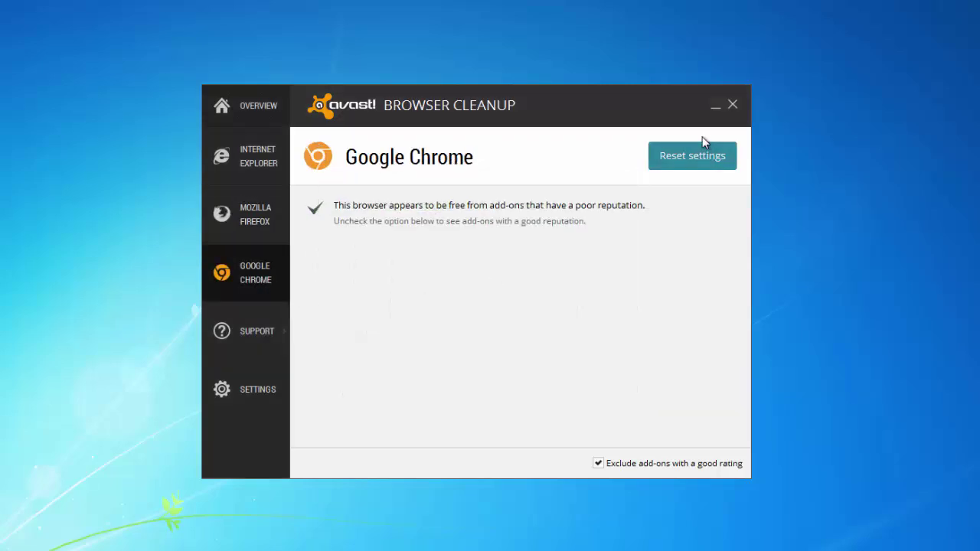
left_click(698, 159)
left_click(330, 292)
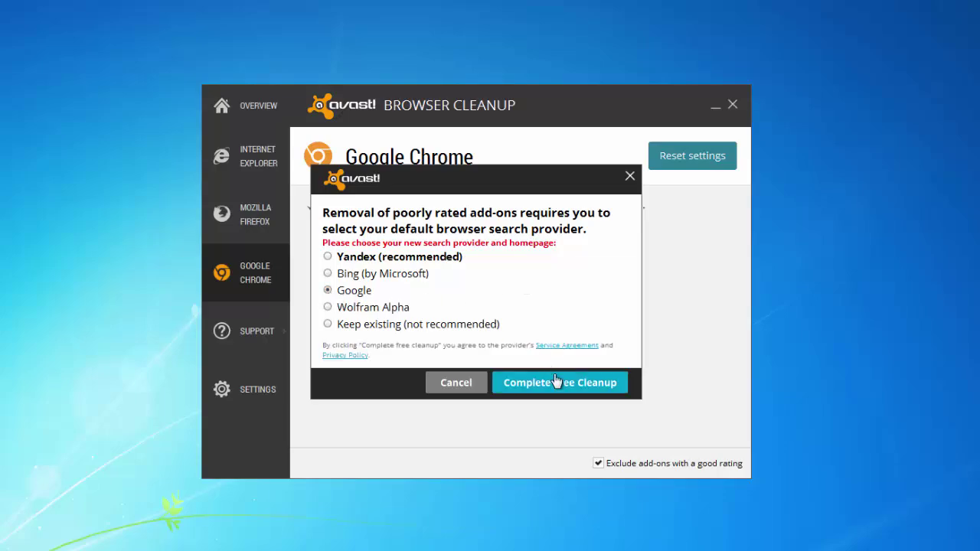
left_click(557, 381)
left_click(544, 306)
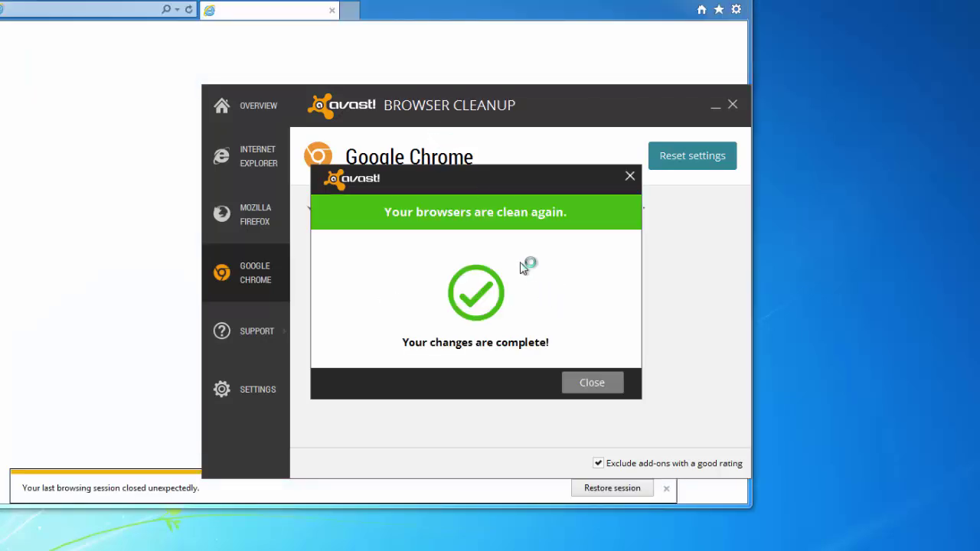
left_click(591, 383)
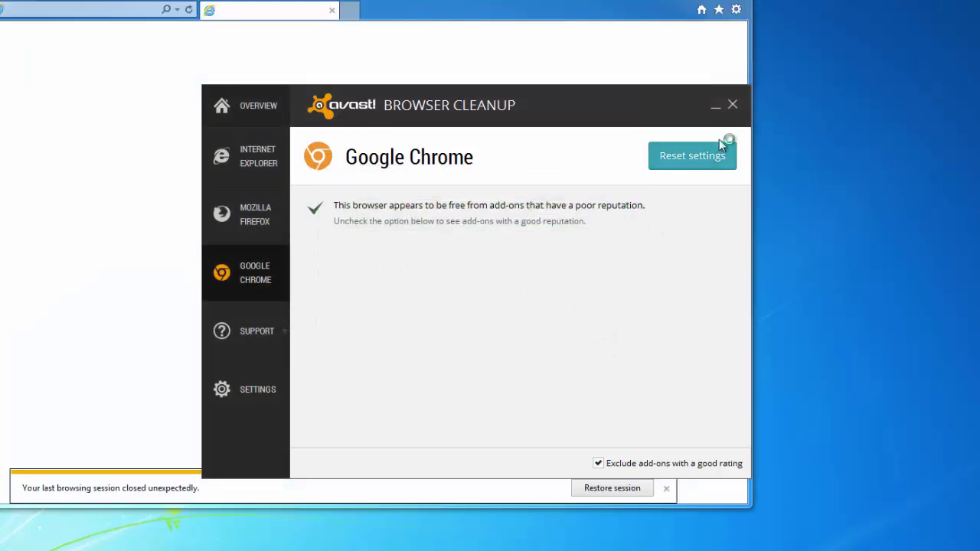
Close Avast and Internet Explorer, then confirm the IE shortcut's target ends at iexplore.exe.
left_click(733, 105)
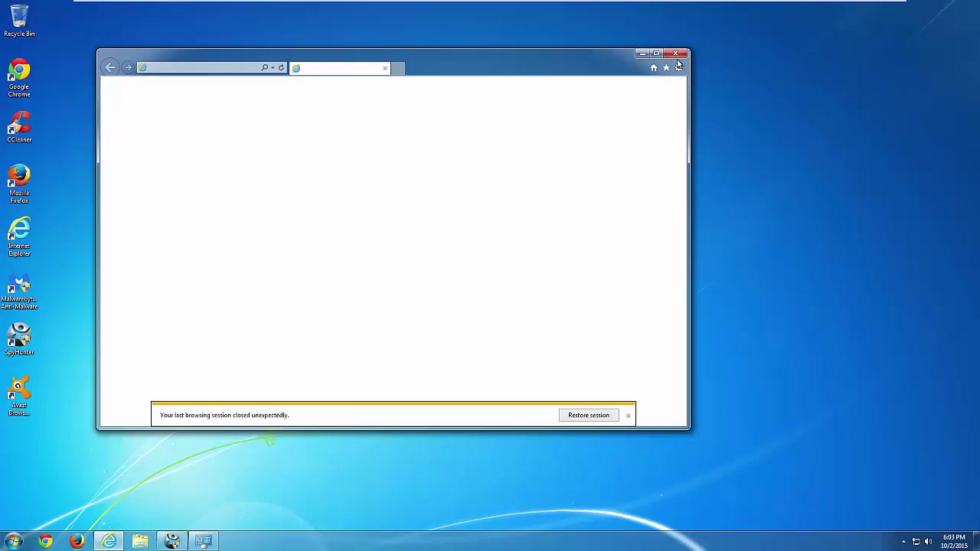
left_click(674, 53)
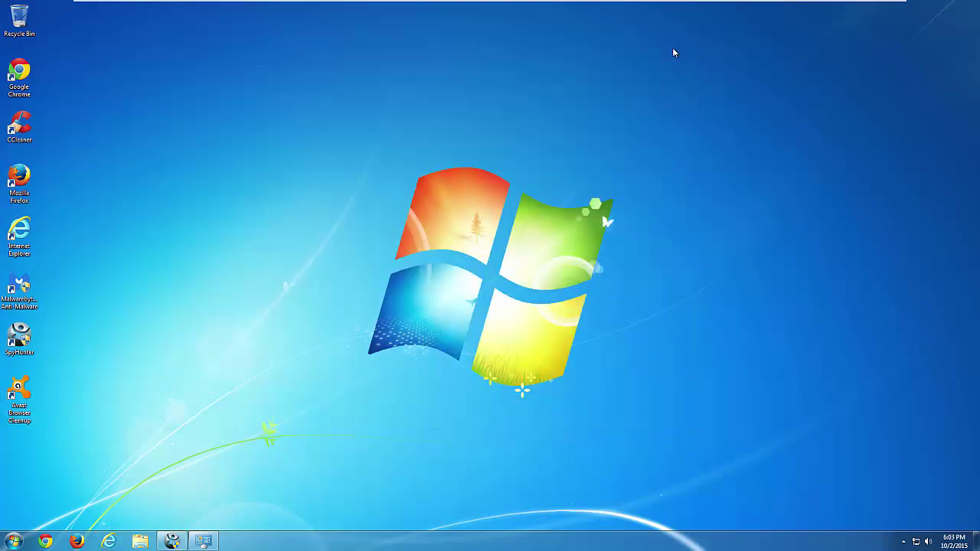
right_click(18, 234)
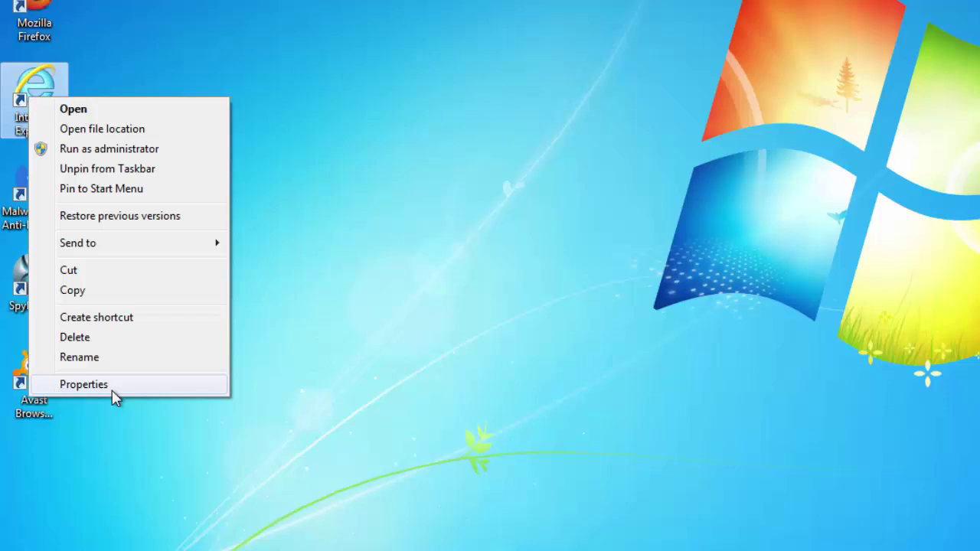
left_click(112, 390)
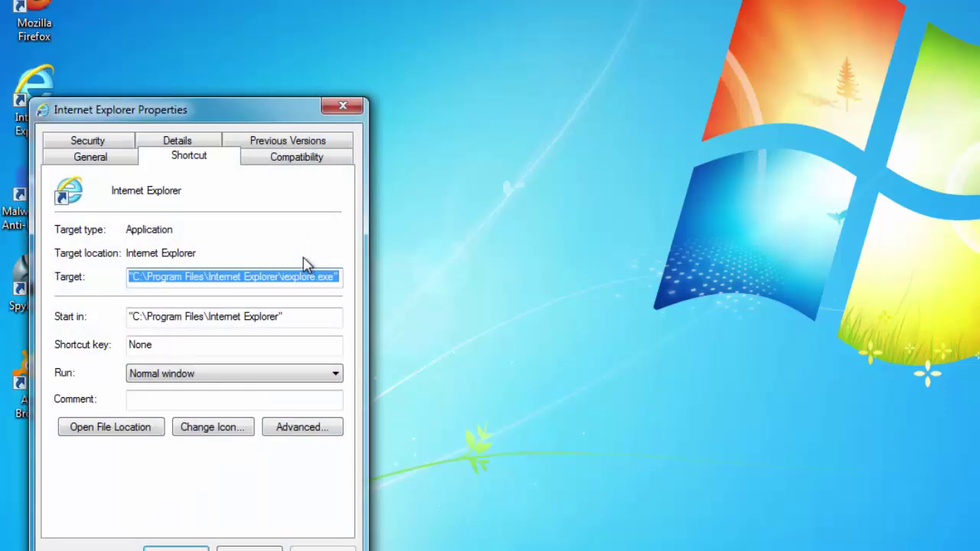
left_click(343, 279)
key("shift+Left")
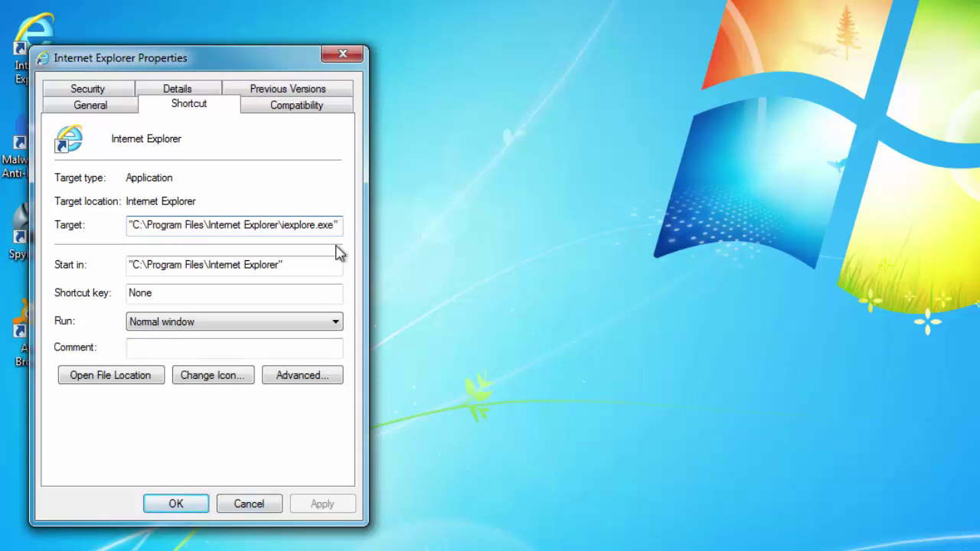
left_click(175, 504)
right_click(34, 30)
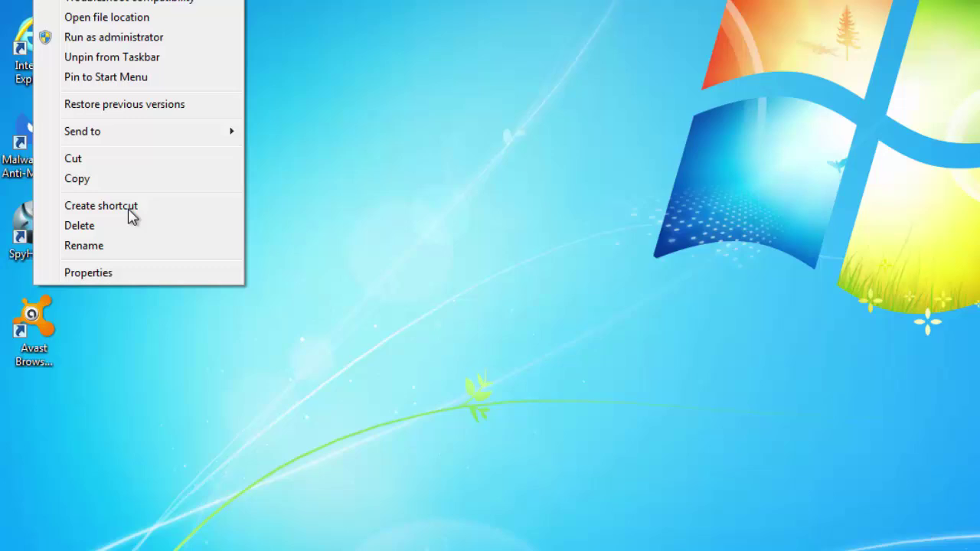
left_click(102, 274)
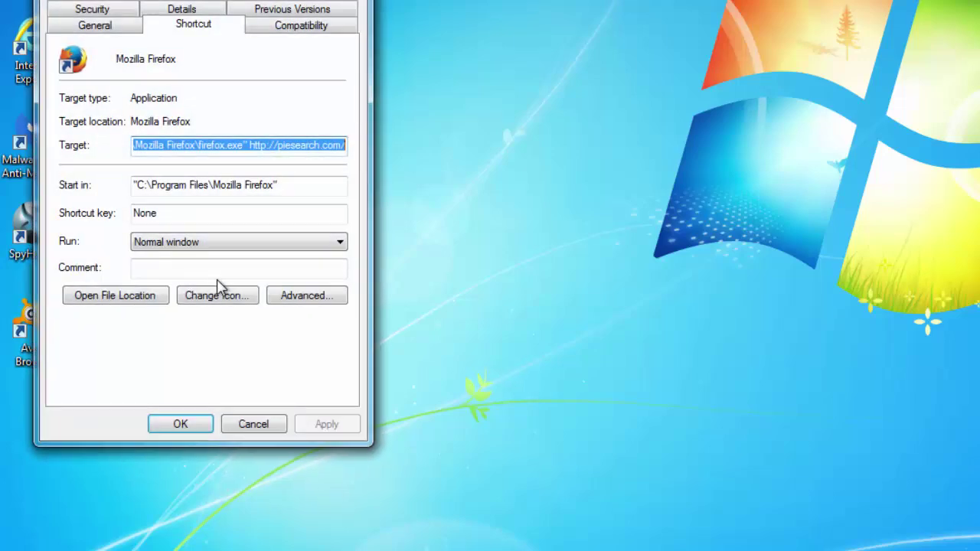
left_click(277, 148)
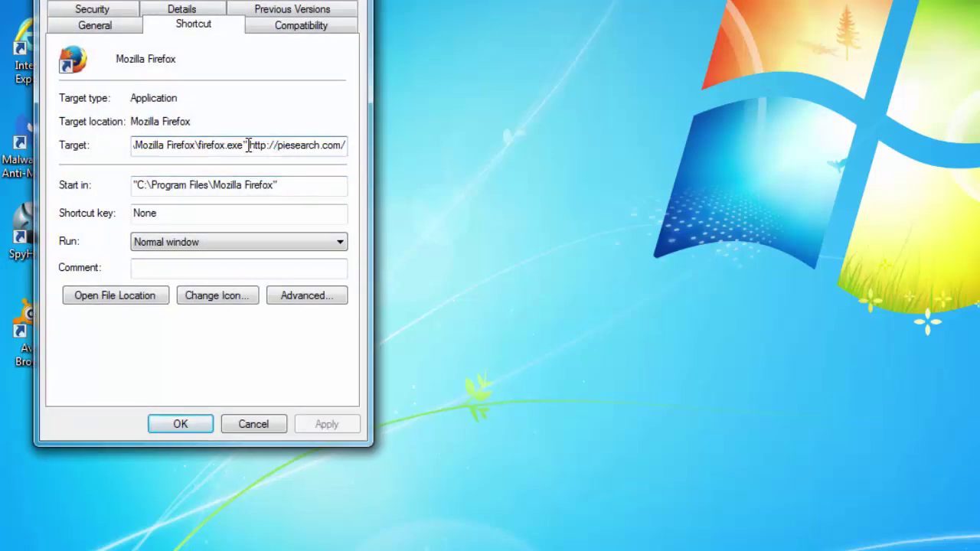
left_click_drag(248, 146, 343, 149)
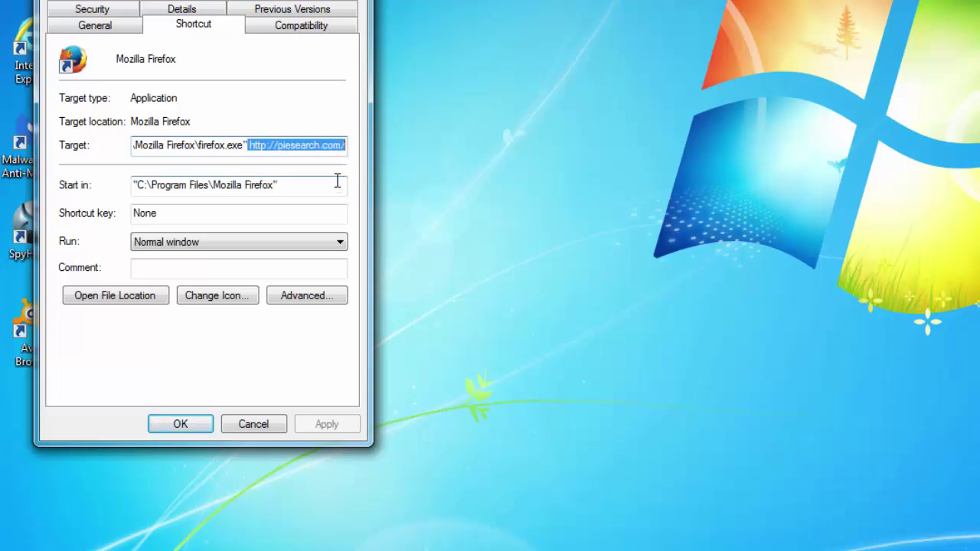
key("Delete")
left_click_drag(252, 146, 65, 148)
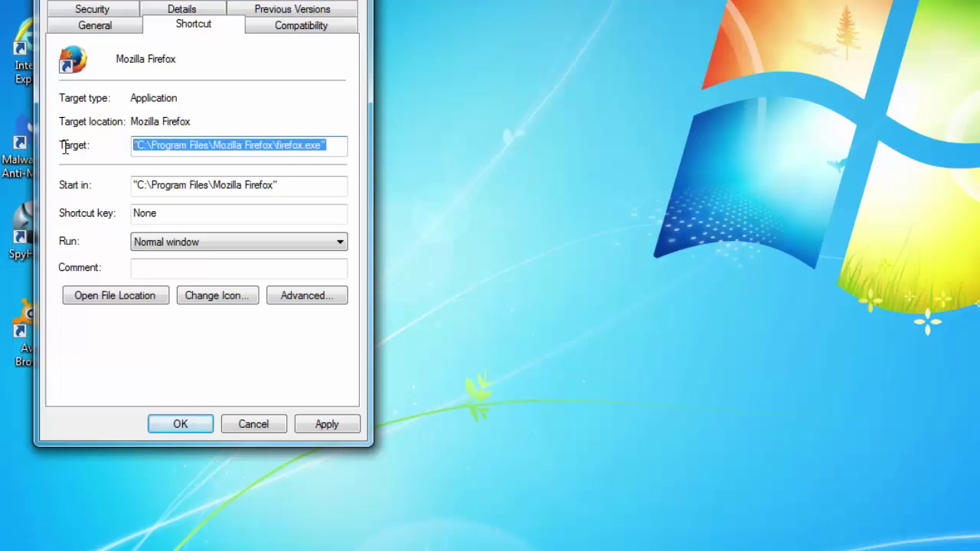
left_click(336, 429)
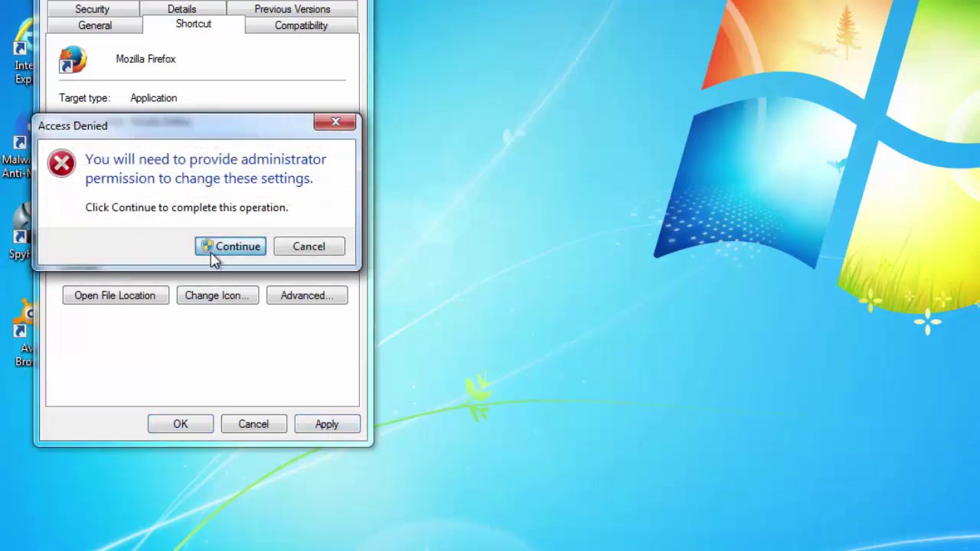
left_click(226, 247)
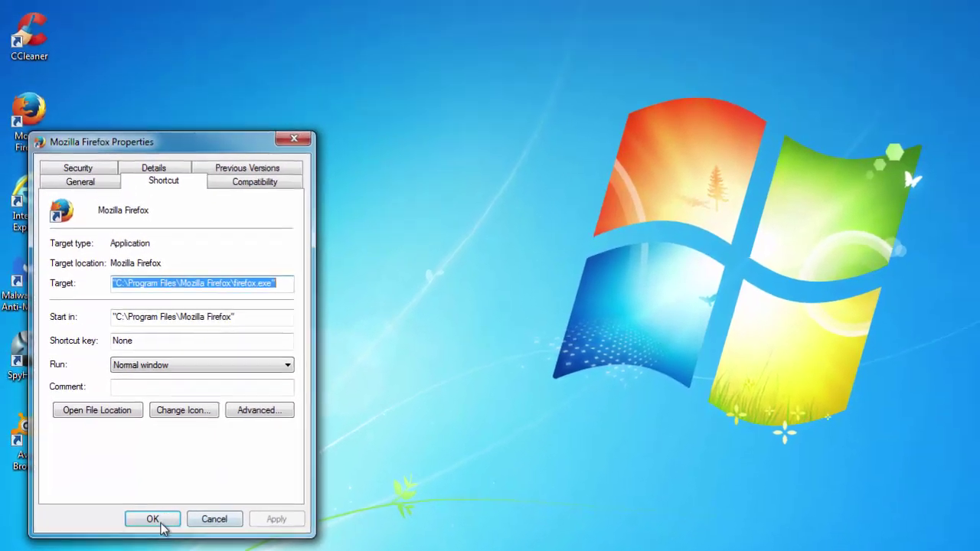
left_click(180, 424)
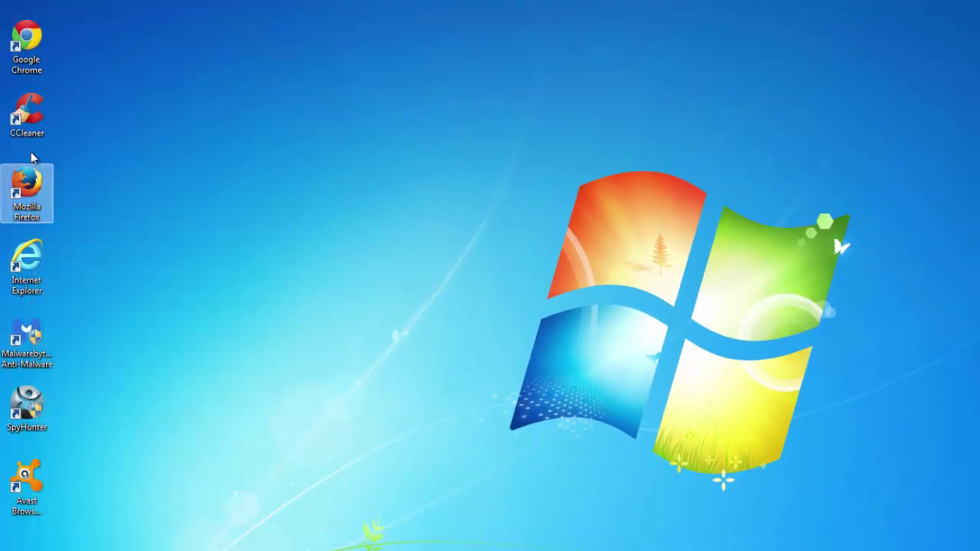
Check that the Chrome shortcut's target ends plainly at chrome.exe.
right_click(36, 62)
left_click(81, 297)
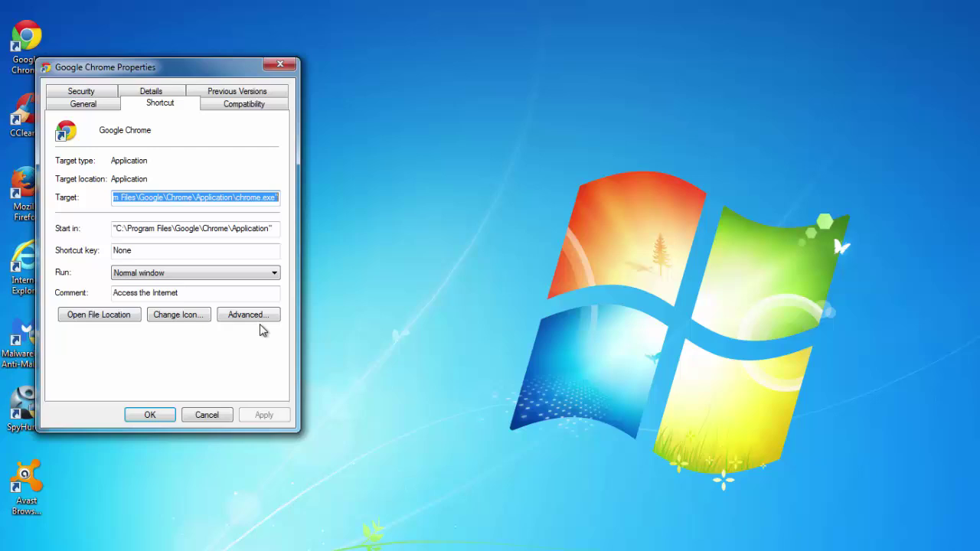
left_click(243, 196)
left_click_drag(248, 197, 322, 210)
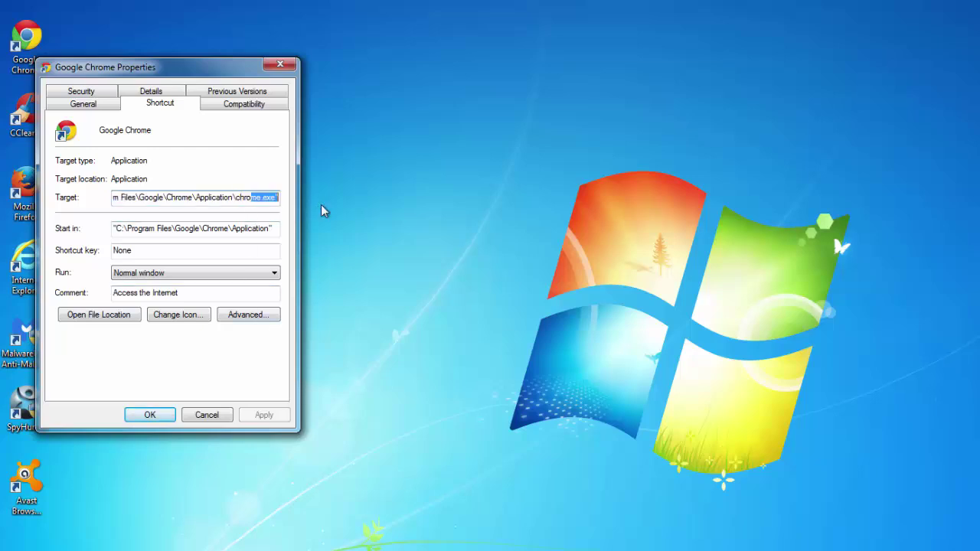
left_click(169, 421)
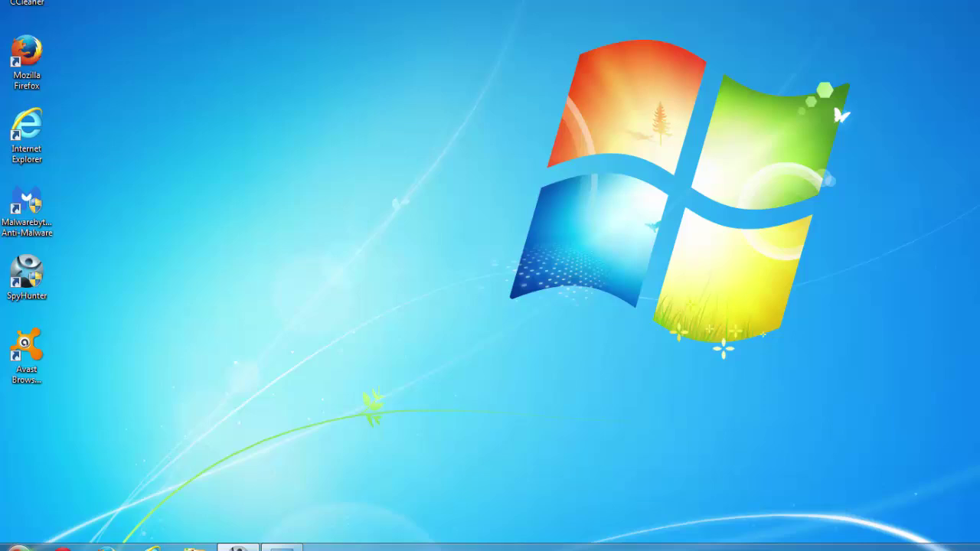
Browse from Computer through Local Disk (C:), Users, the profile, AppData and Local into Temp.
left_click(18, 541)
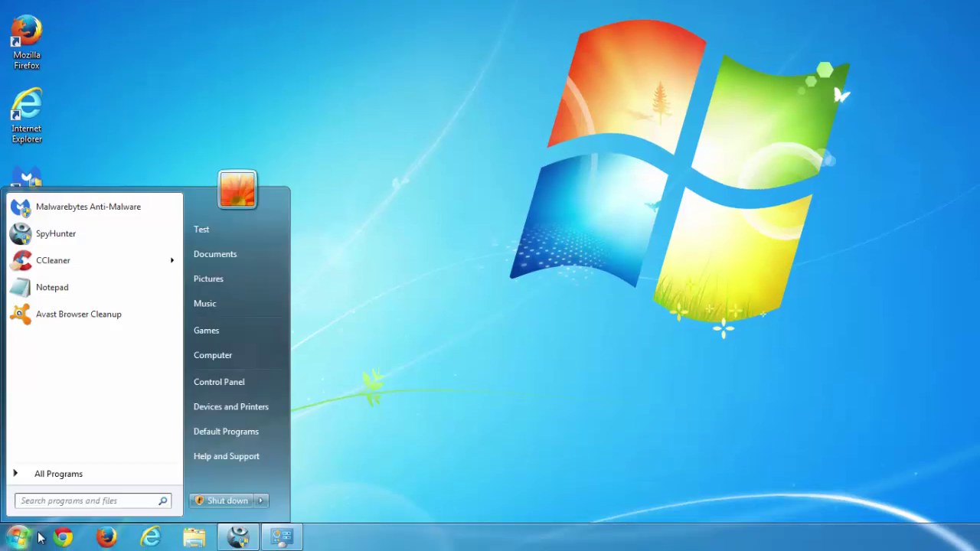
left_click(219, 358)
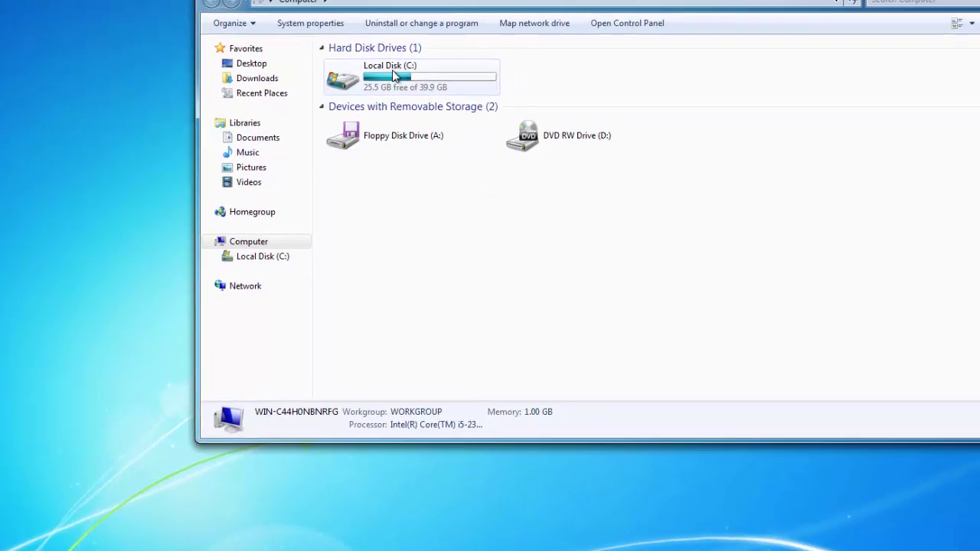
double_click(459, 32)
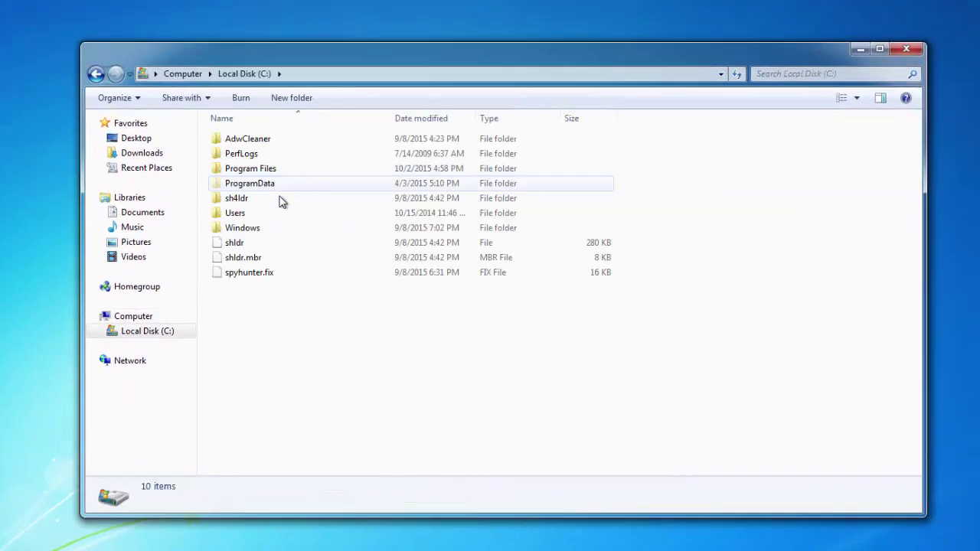
double_click(234, 213)
left_click(234, 170)
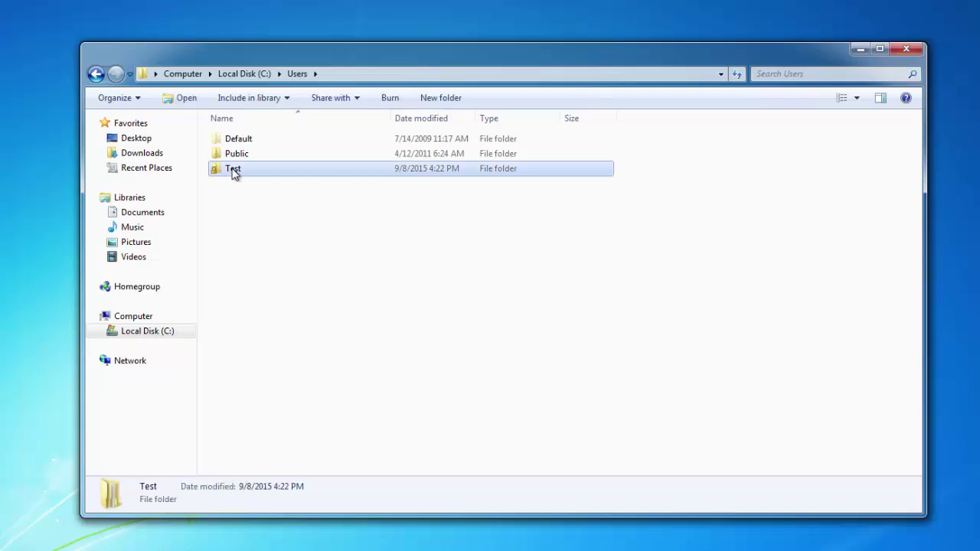
double_click(237, 170)
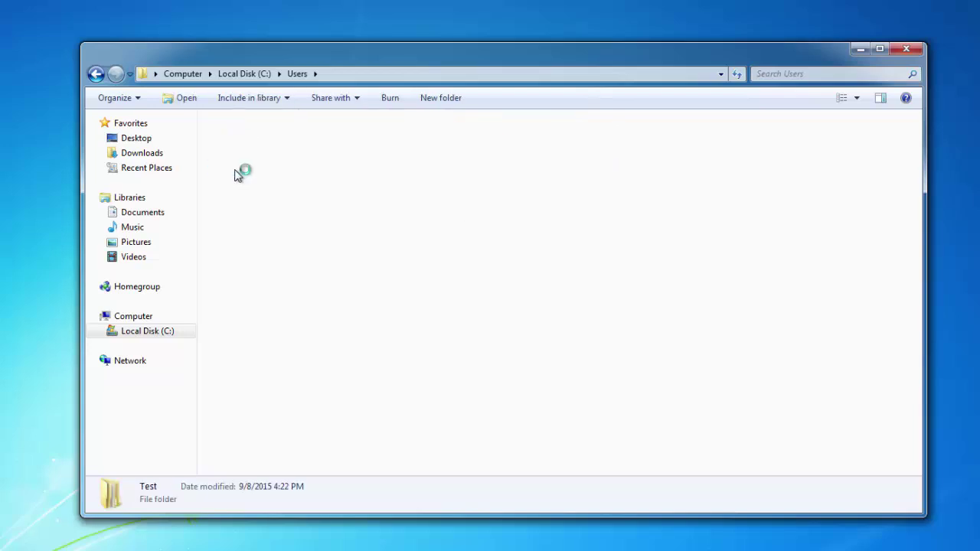
double_click(242, 141)
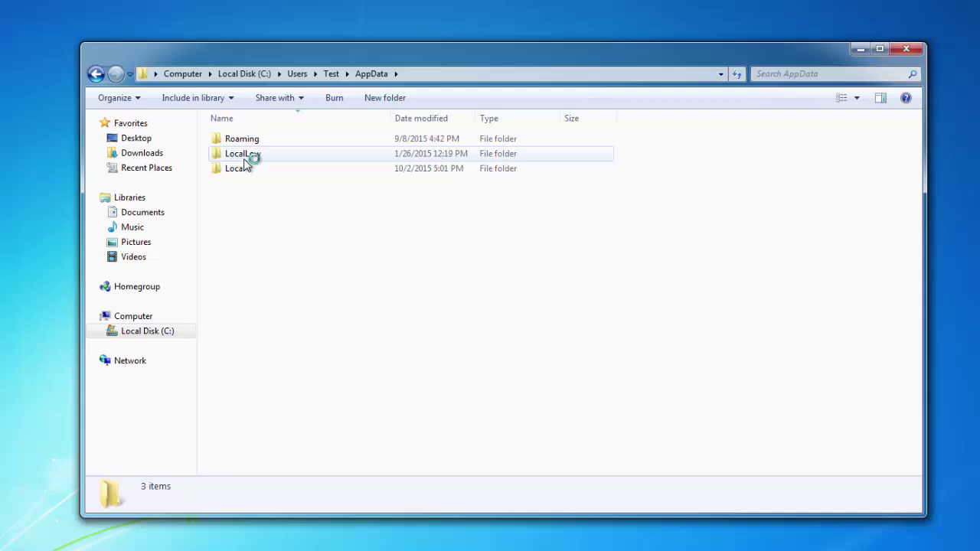
double_click(239, 170)
double_click(236, 287)
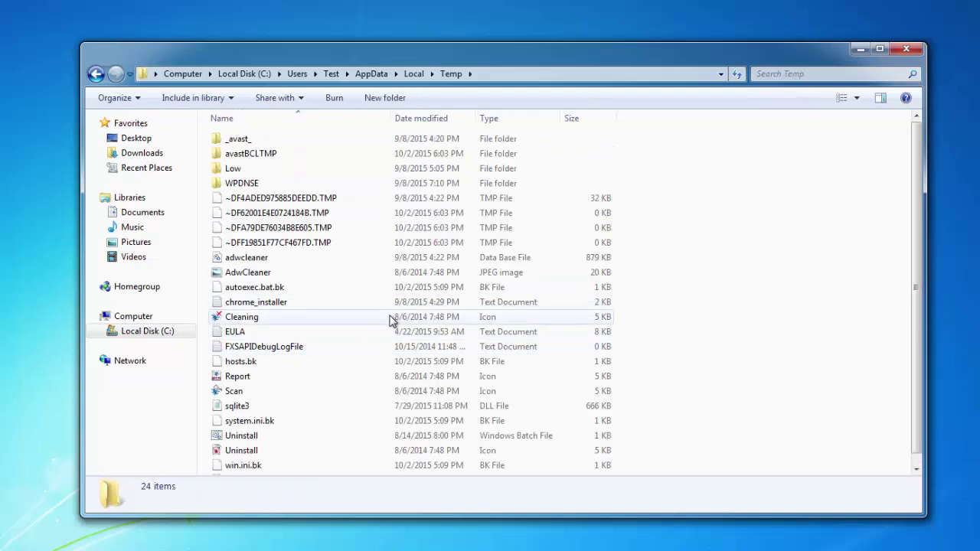
Delete all 24 Temp folder items to the Recycle Bin, skipping the in-use file and avastBCLTMP folder.
key("ctrl+a")
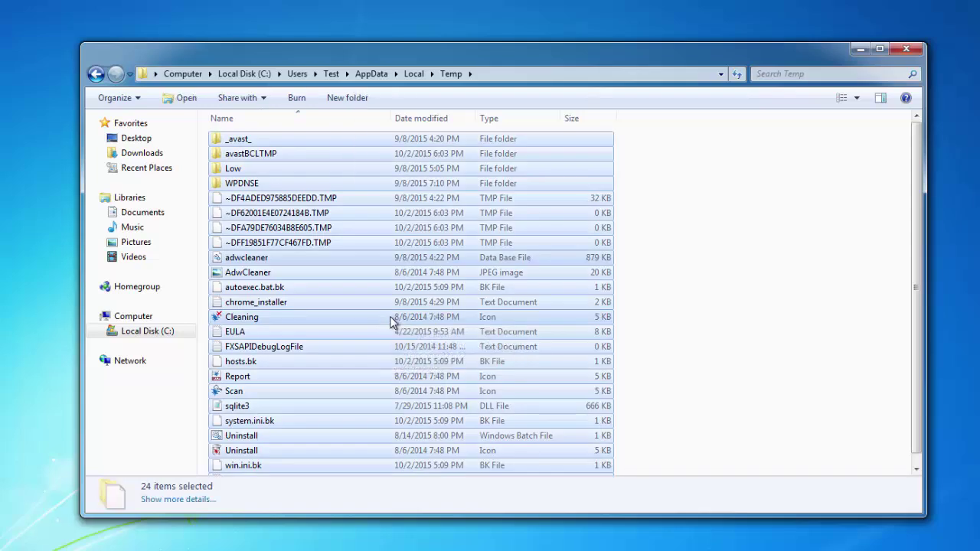
key("Delete")
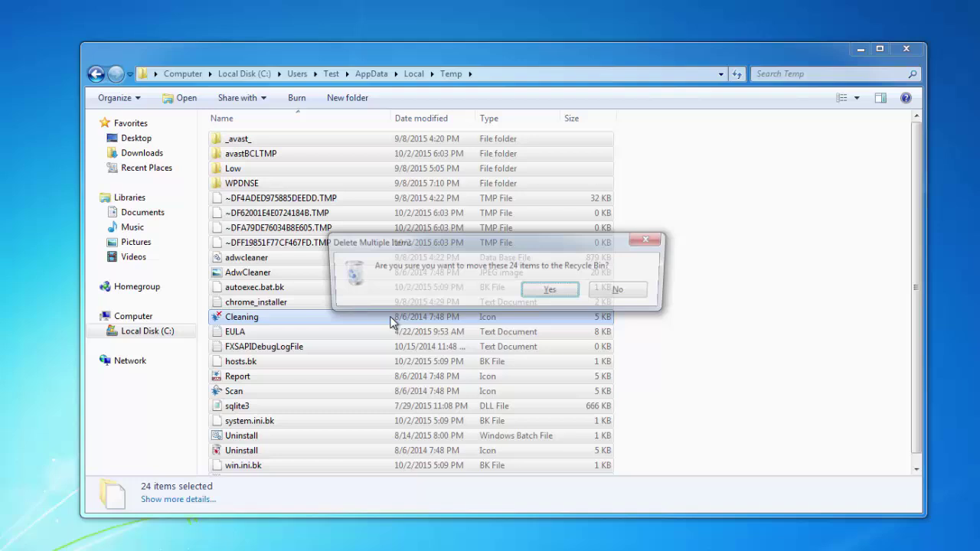
left_click(558, 288)
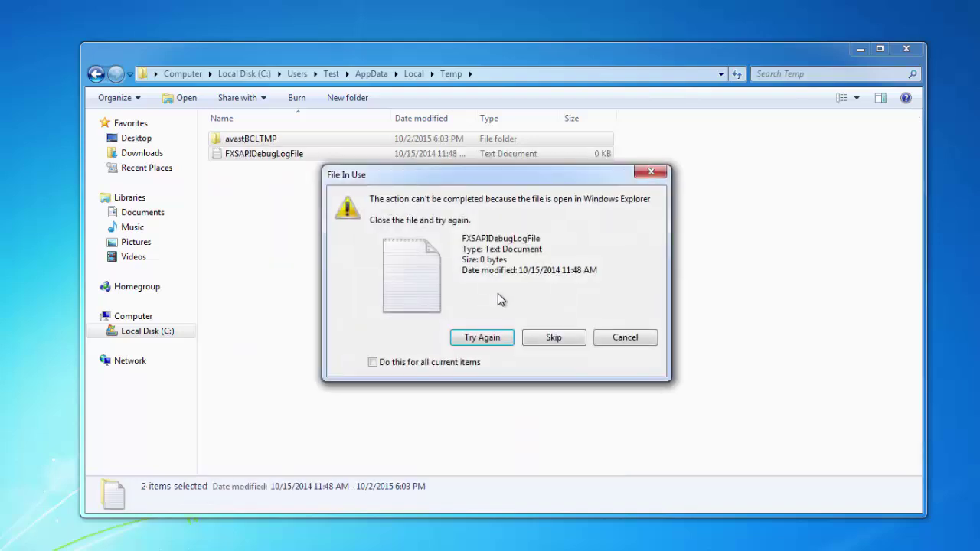
left_click(555, 339)
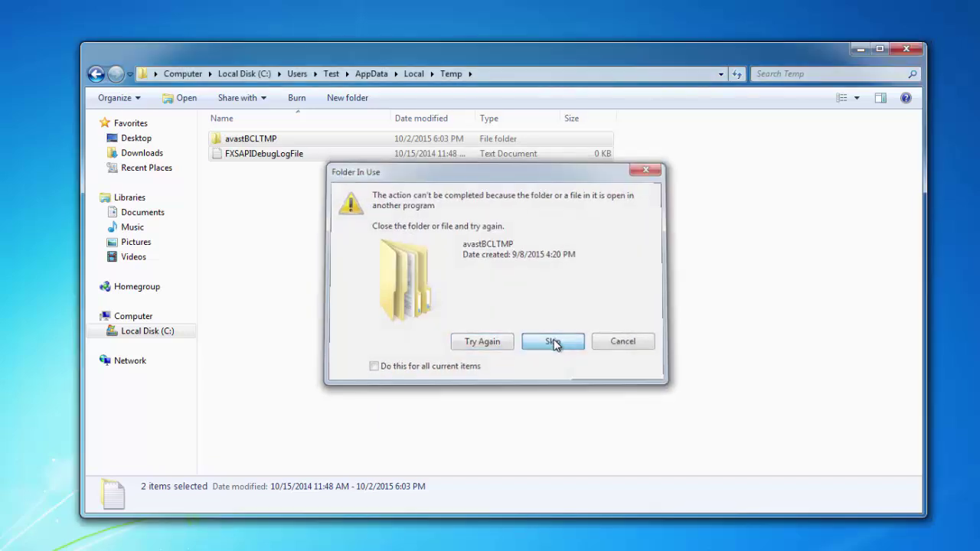
left_click(553, 339)
Close the Windows Explorer window left open after the Temp folder cleanup.
left_click(906, 51)
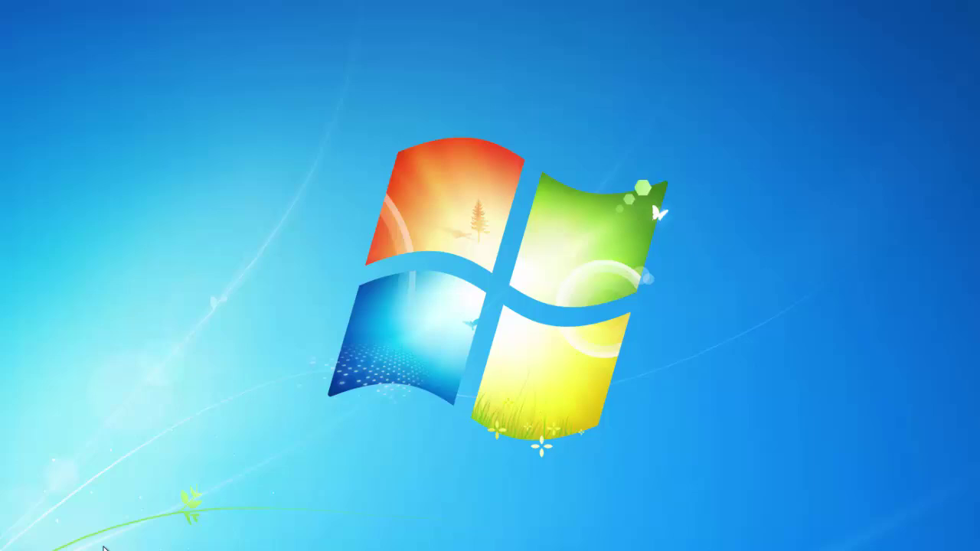